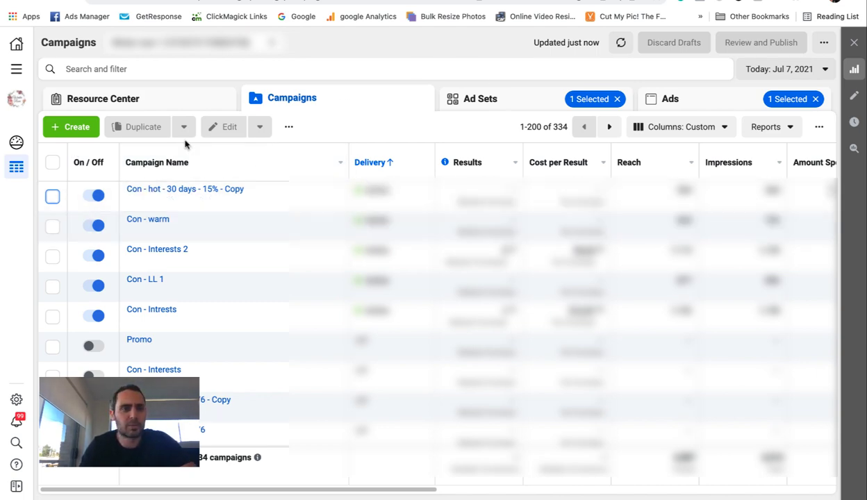
# - Create a new auction-type campaign using the Conversions objective
pyautogui.click(69, 131)
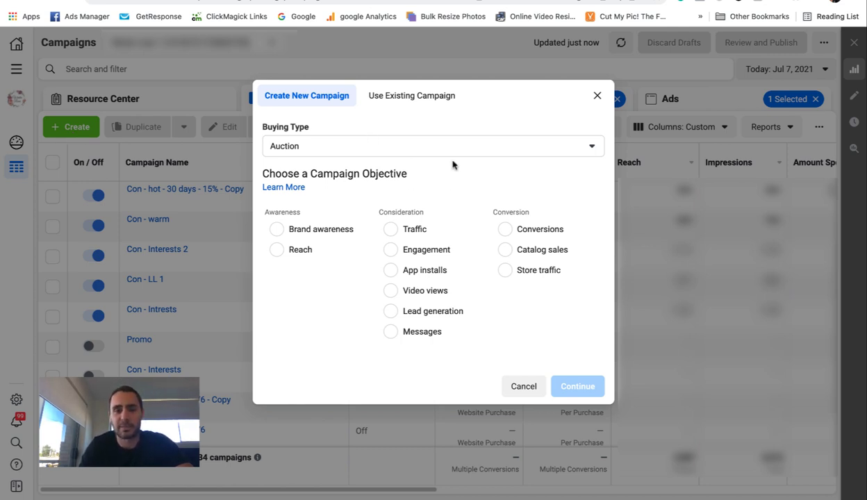
pyautogui.click(506, 235)
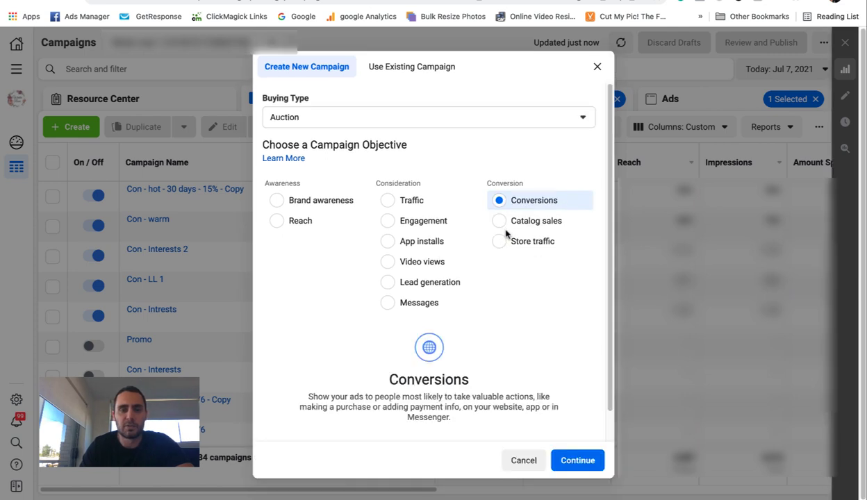
pyautogui.click(587, 469)
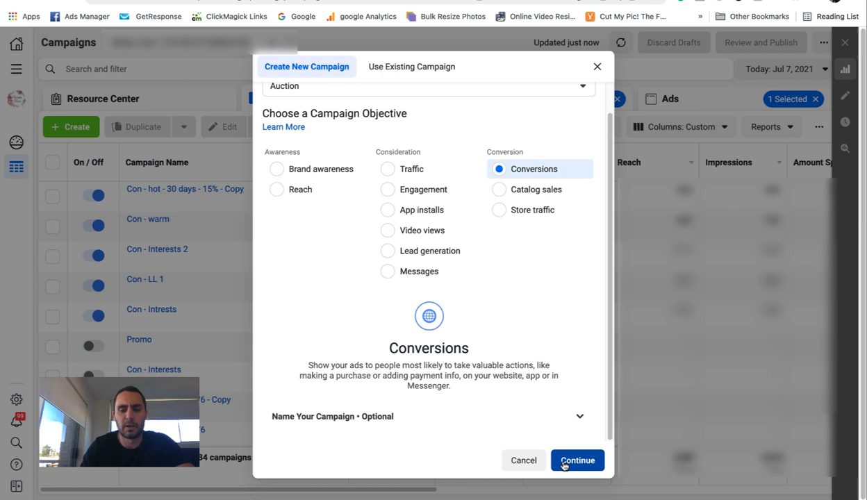
# - Name the campaign 'Dynamic' and continue to the ad set settings
pyautogui.write('D')
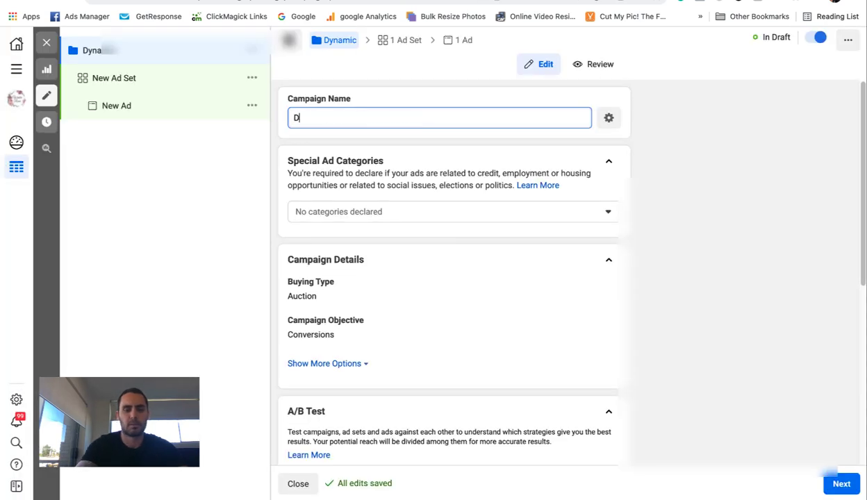
pyautogui.write('ynamic')
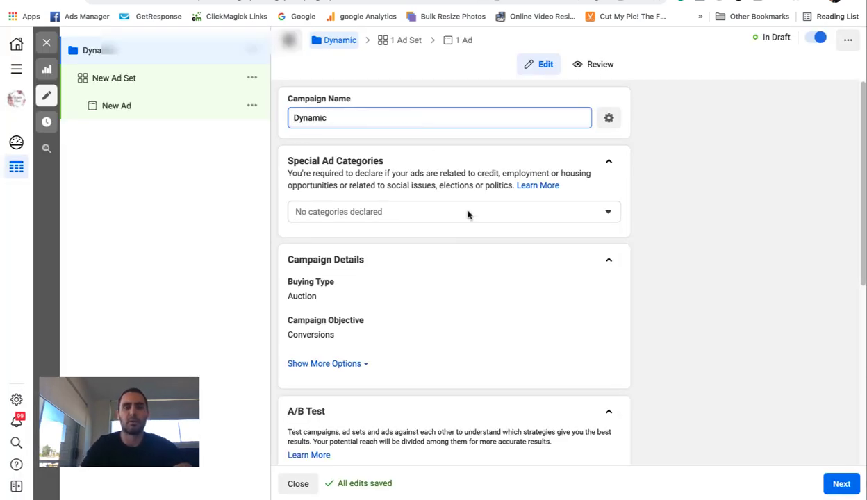
pyautogui.scroll(-5, 472, 217)
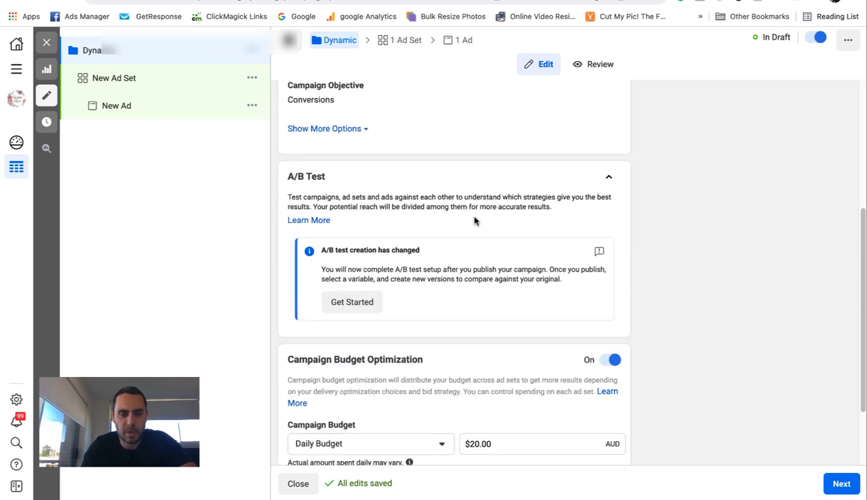
pyautogui.scroll(-1, 476, 255)
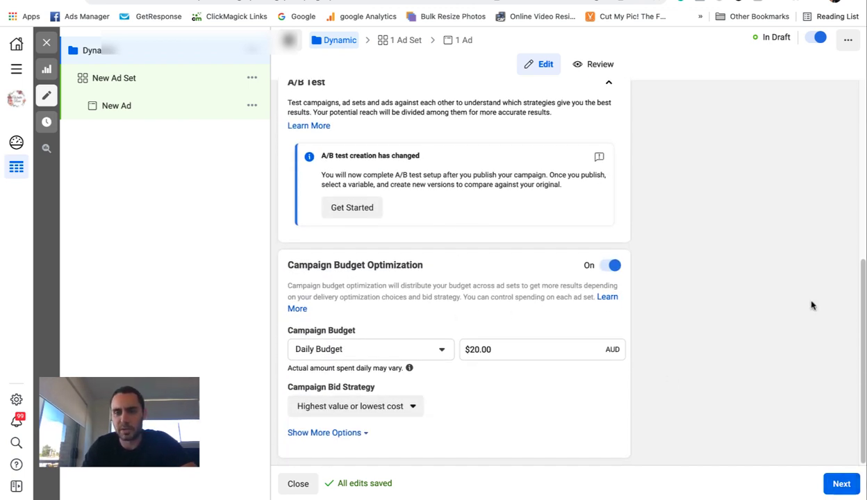
pyautogui.click(840, 483)
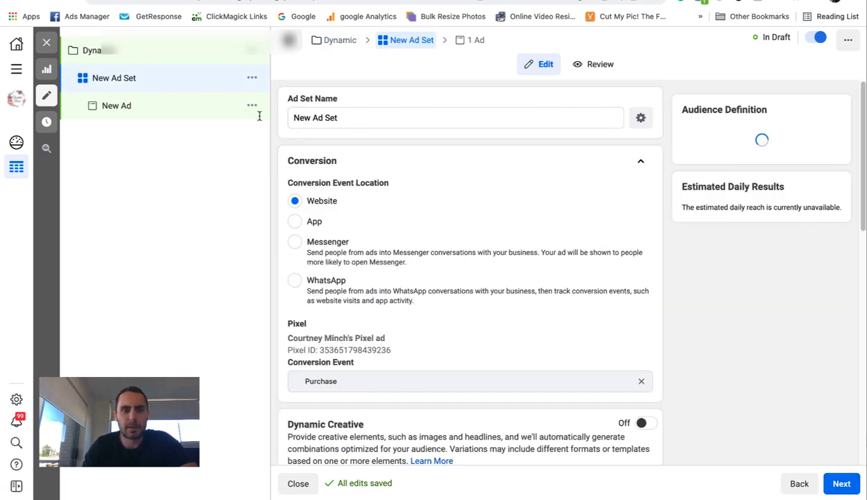
# - Turn on Dynamic Creative for the ad set and accept its explanation
pyautogui.scroll(-1, 348, 139)
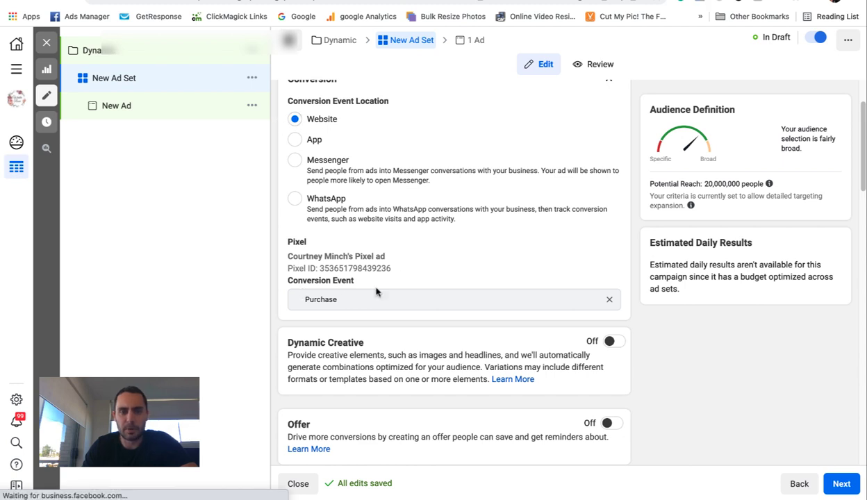
pyautogui.scroll(-1, 403, 285)
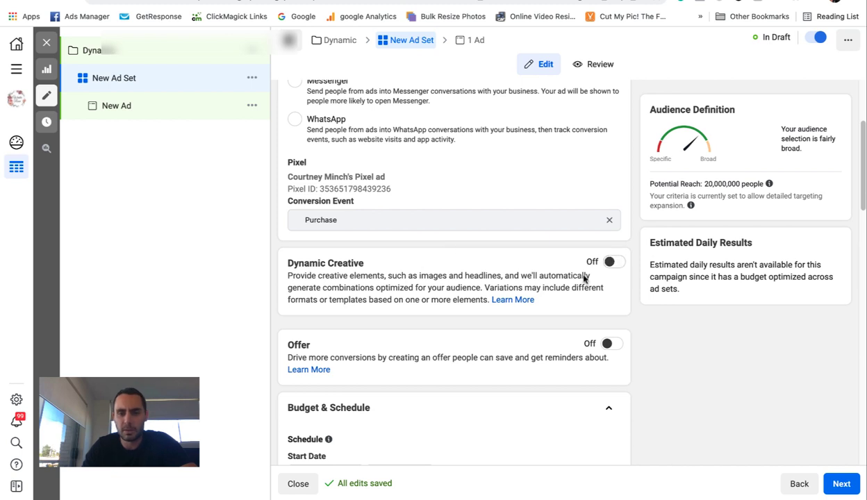
pyautogui.click(612, 262)
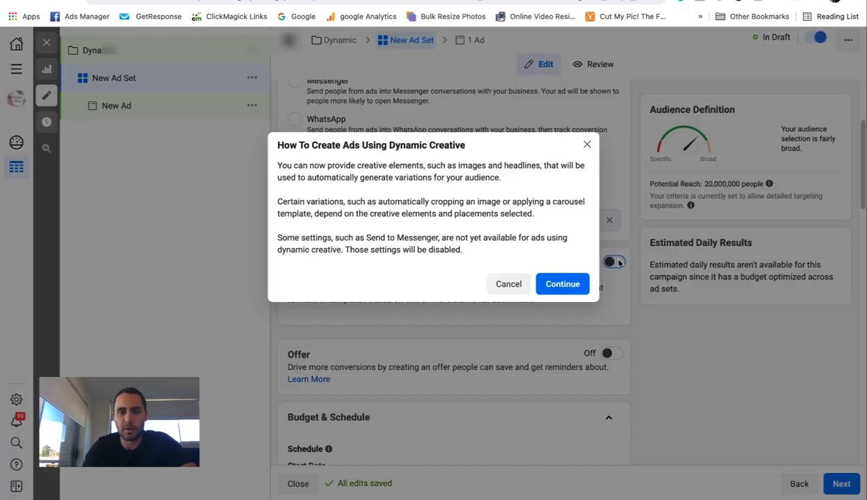
pyautogui.click(563, 288)
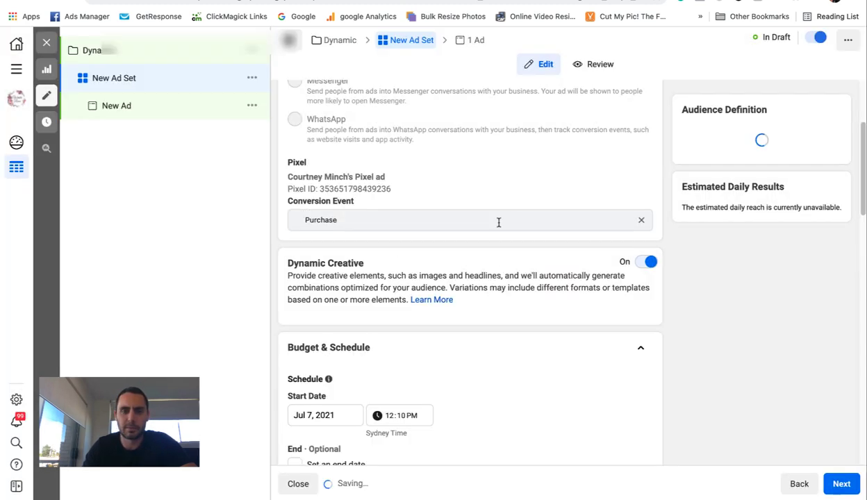
# - Expand the optional ad set spend limits under Budget & Schedule
pyautogui.scroll(-1, 497, 221)
pyautogui.scroll(-2, 379, 291)
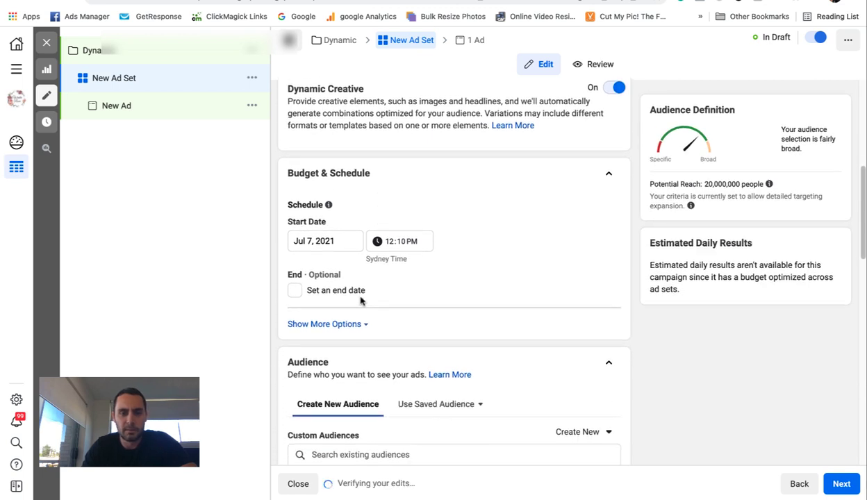
pyautogui.scroll(-1, 451, 218)
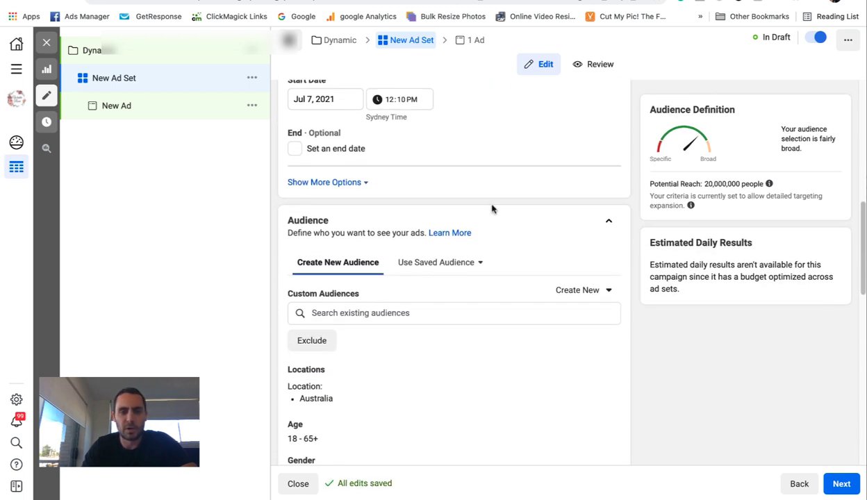
pyautogui.click(347, 184)
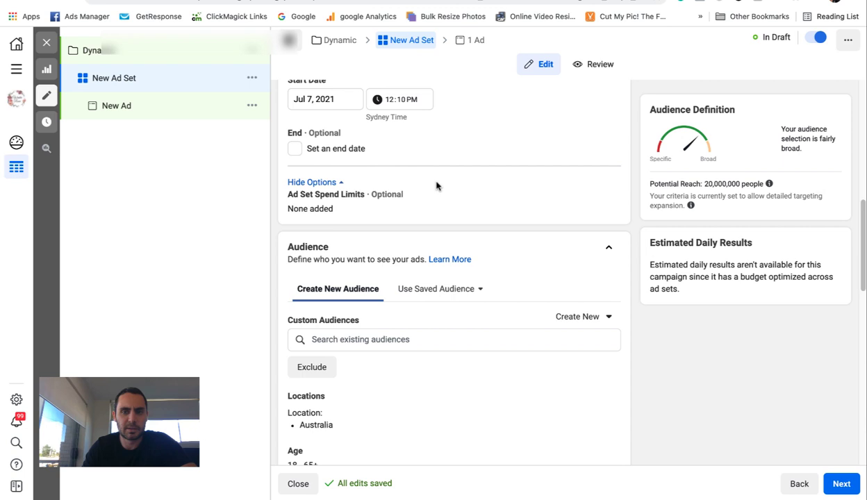
pyautogui.scroll(-1, 417, 174)
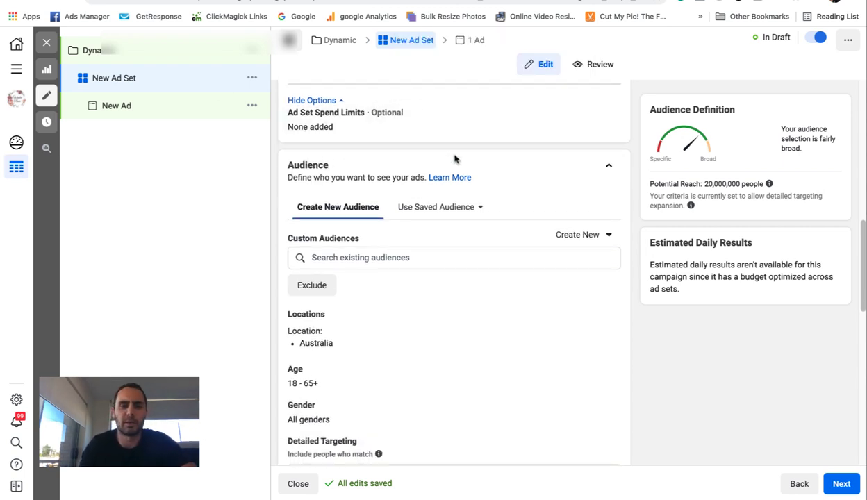
pyautogui.scroll(-1, 473, 165)
pyautogui.scroll(-2, 472, 165)
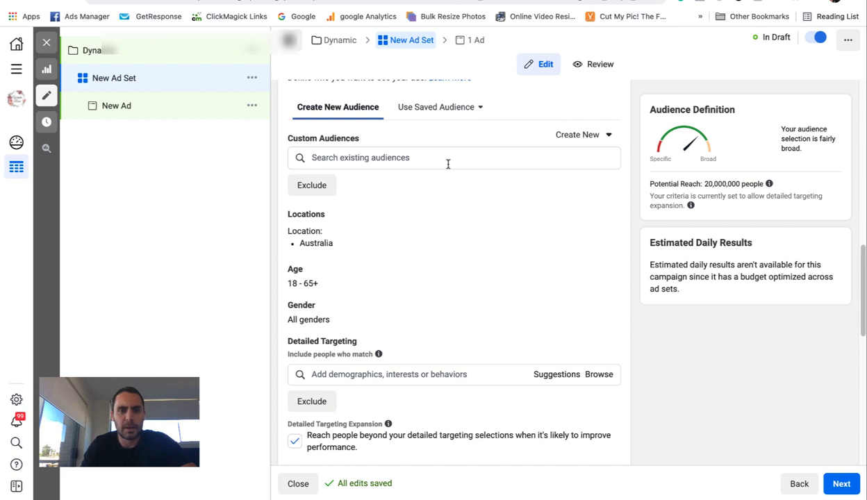
# - Add the 10% value-based purchase lookalike audience to the ad set
pyautogui.click(448, 164)
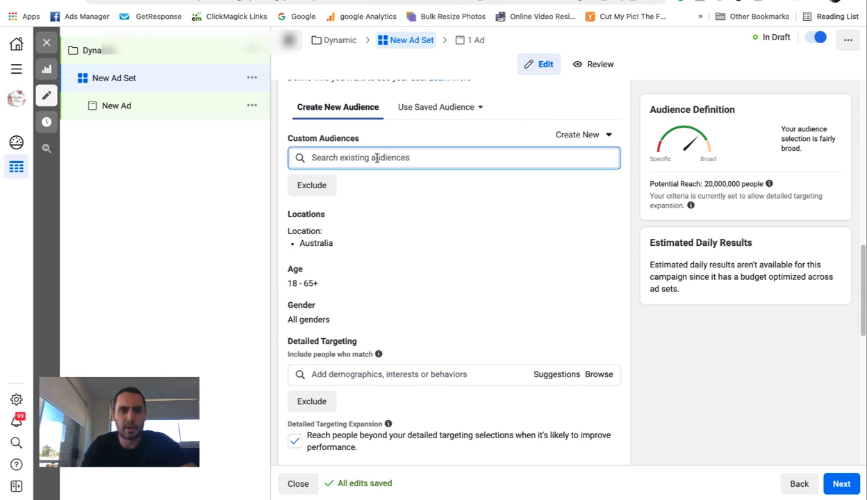
pyautogui.click(362, 188)
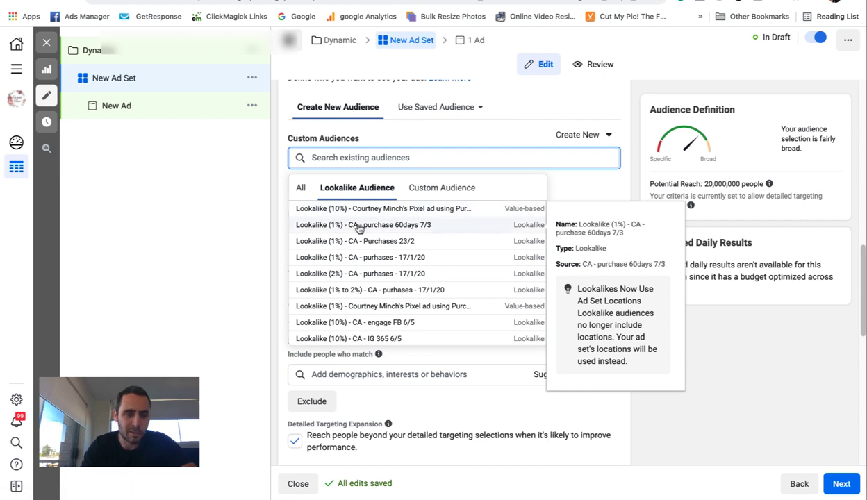
pyautogui.click(387, 208)
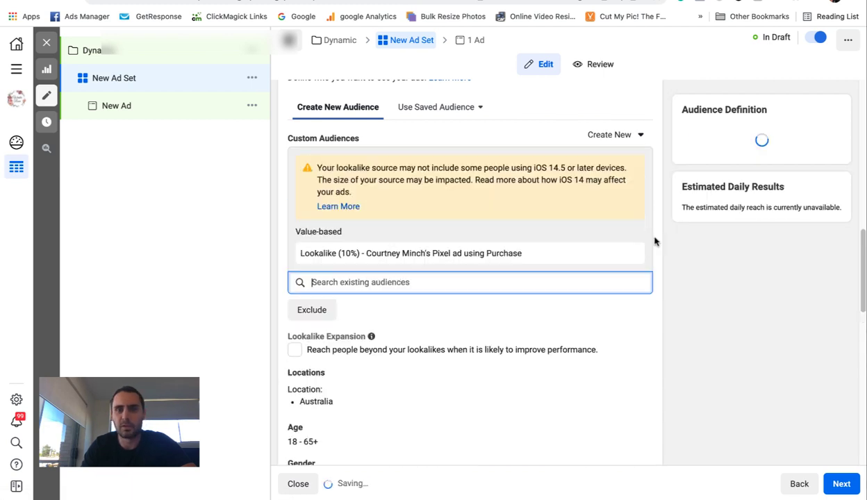
pyautogui.click(662, 254)
# - Turn off Detailed Targeting Expansion
pyautogui.scroll(-2, 555, 155)
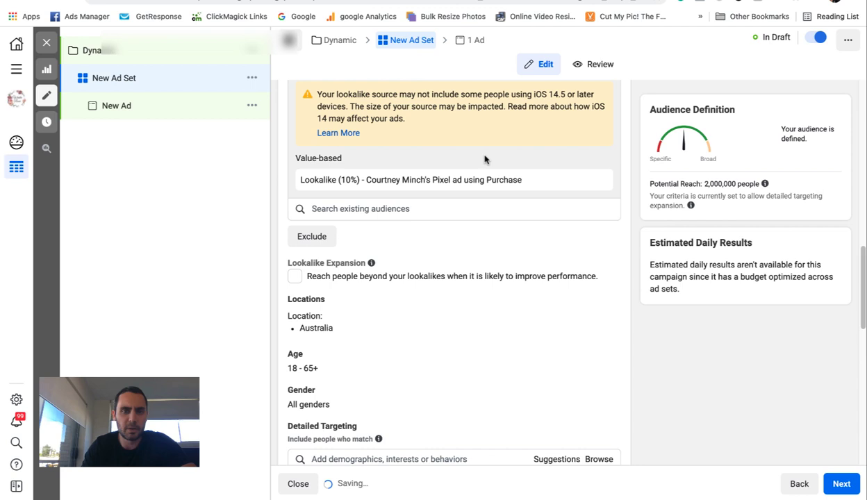
pyautogui.scroll(-3, 495, 175)
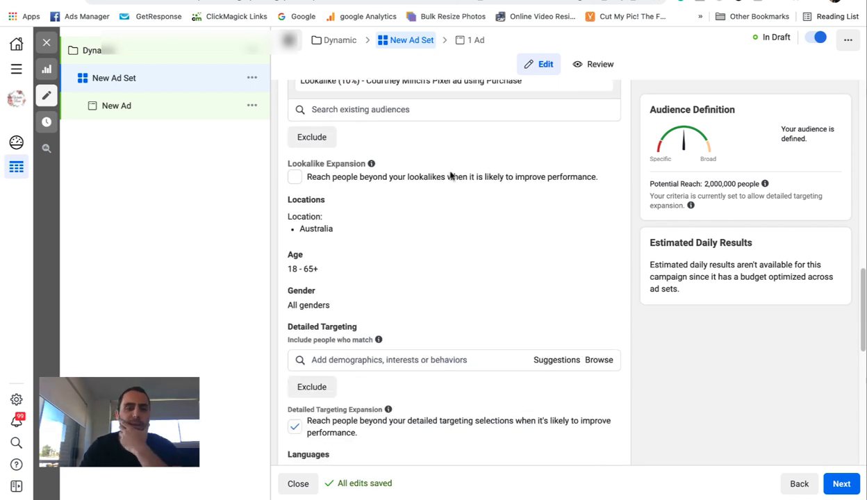
pyautogui.scroll(-2, 422, 194)
pyautogui.click(295, 346)
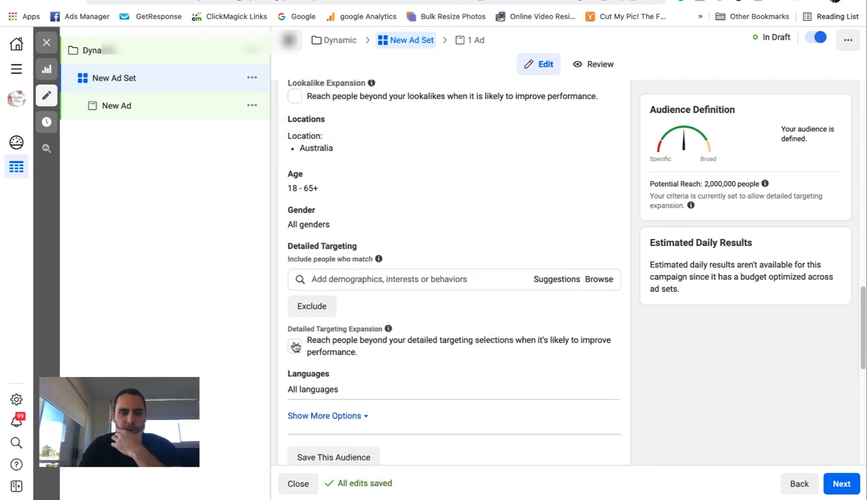
pyautogui.scroll(-2, 452, 271)
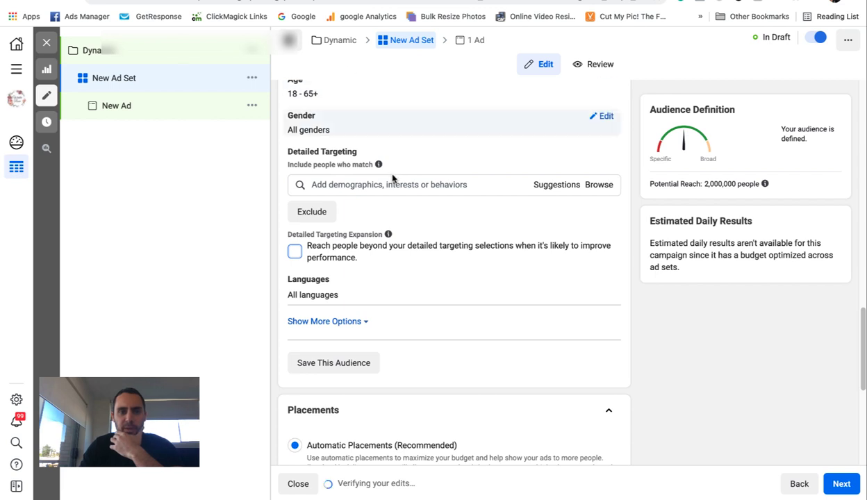
pyautogui.scroll(-2, 393, 179)
# - Change the attribution setting to 1-day click or view, then proceed to the ad
pyautogui.scroll(-1, 393, 180)
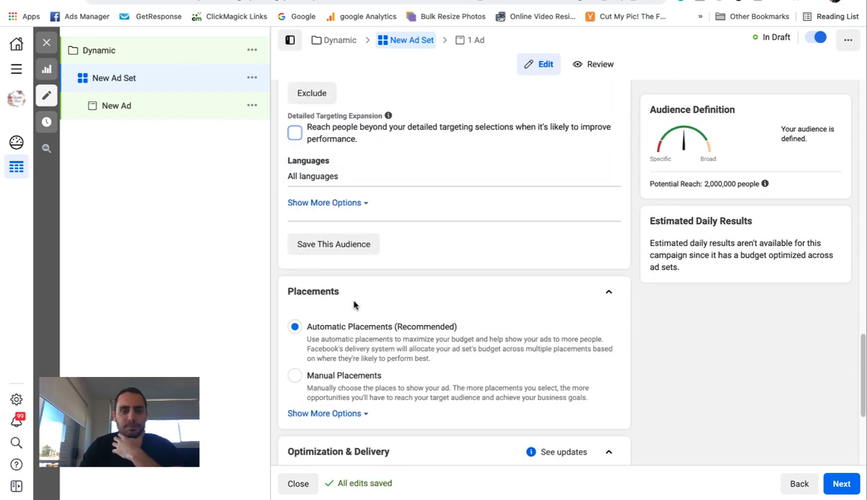
pyautogui.scroll(-2, 361, 327)
pyautogui.scroll(-2, 397, 258)
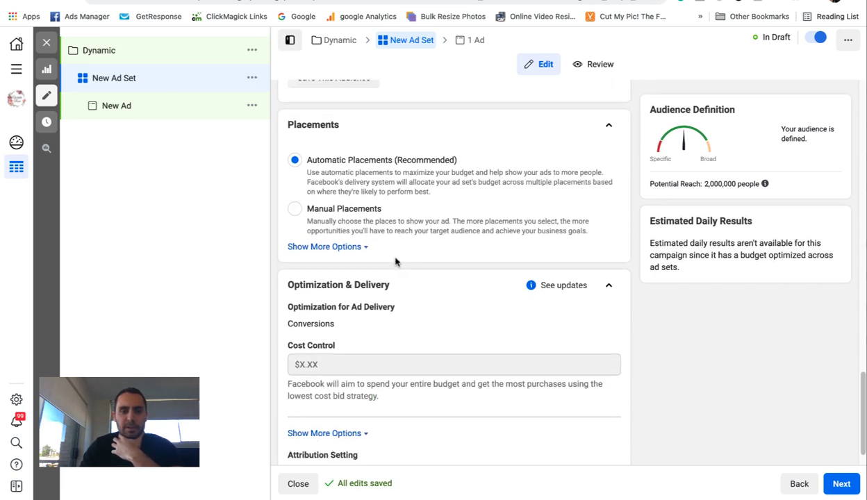
pyautogui.scroll(-1, 396, 262)
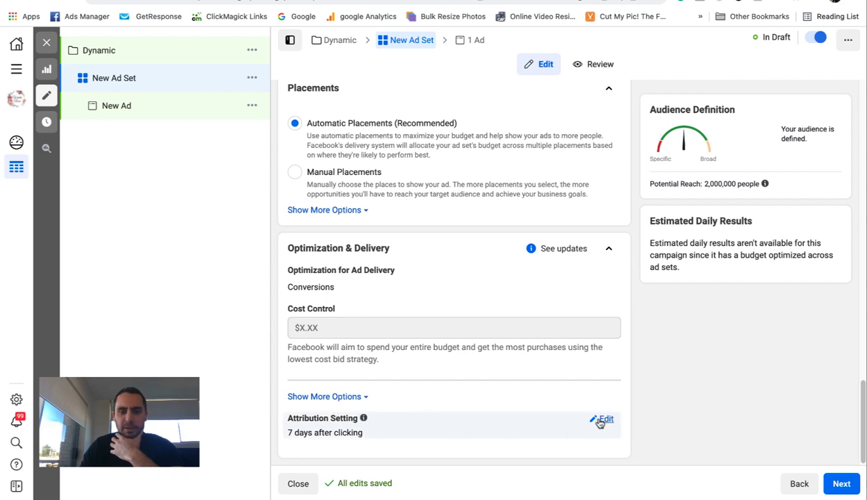
pyautogui.click(598, 417)
pyautogui.click(607, 431)
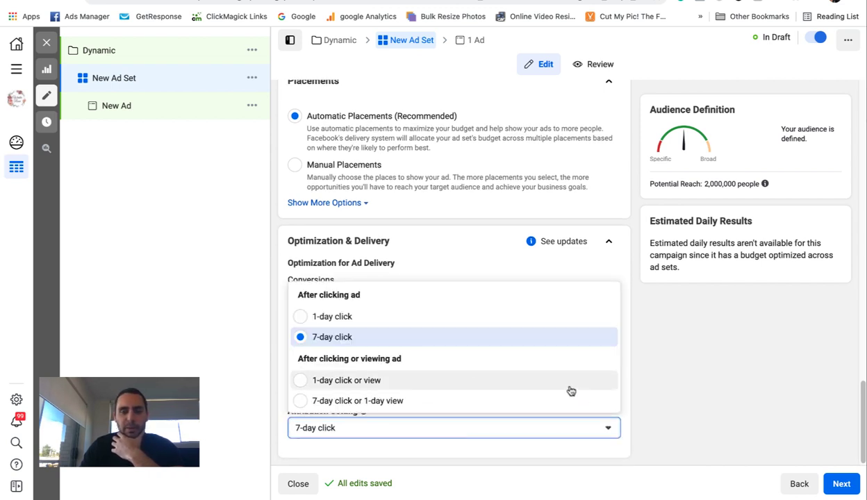
pyautogui.click(438, 381)
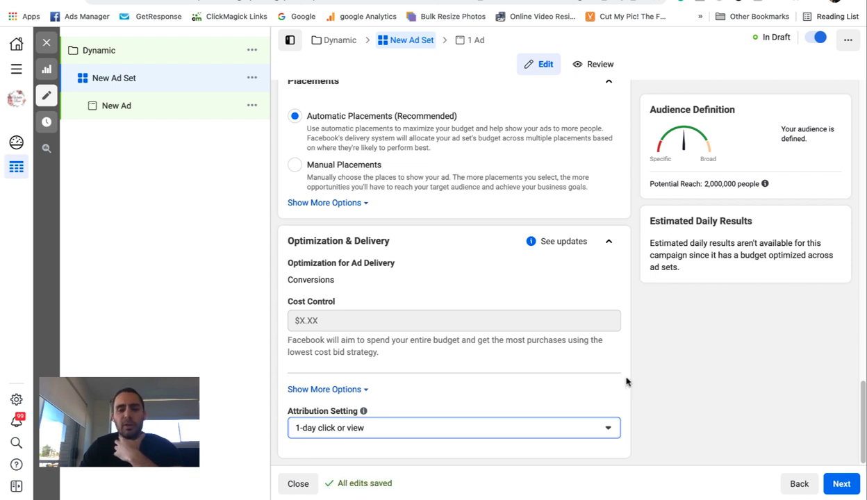
pyautogui.moveTo(471, 325)
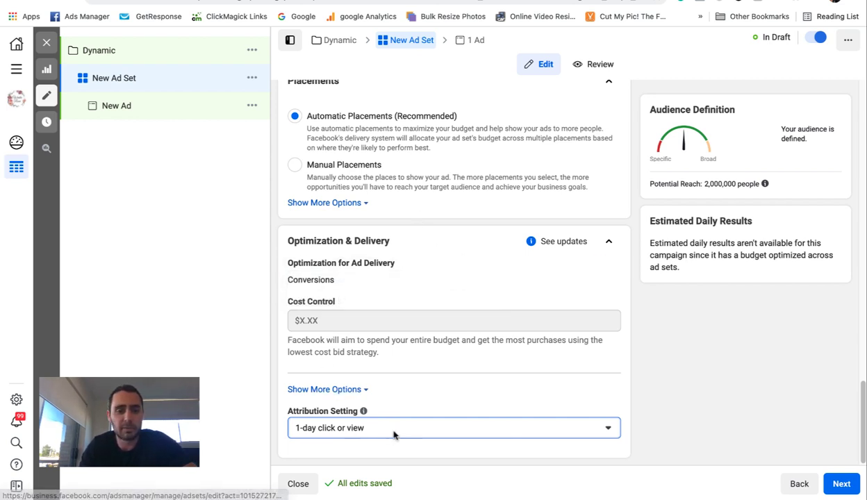
pyautogui.click(837, 483)
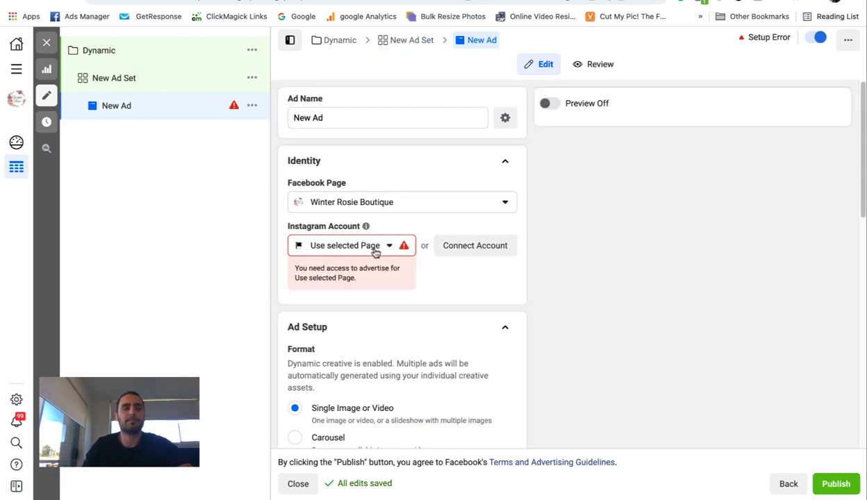
# - Link the boutique's Instagram account to the ad and switch on the ad preview
pyautogui.click(386, 247)
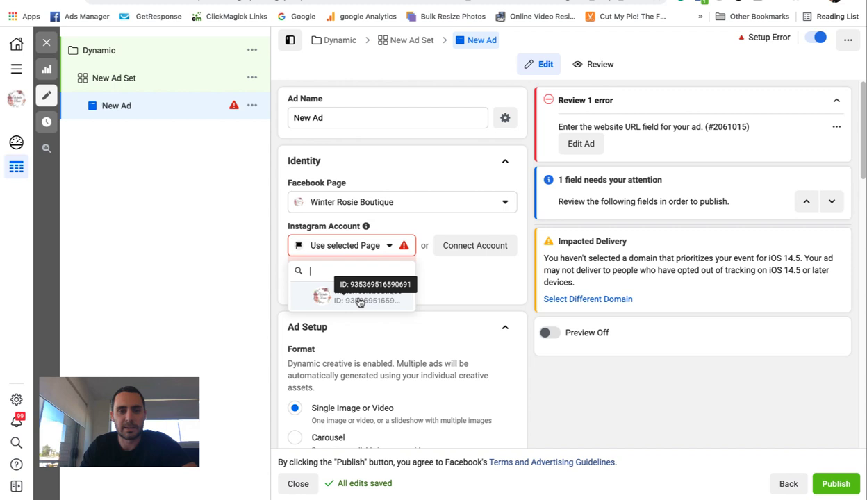
pyautogui.click(348, 289)
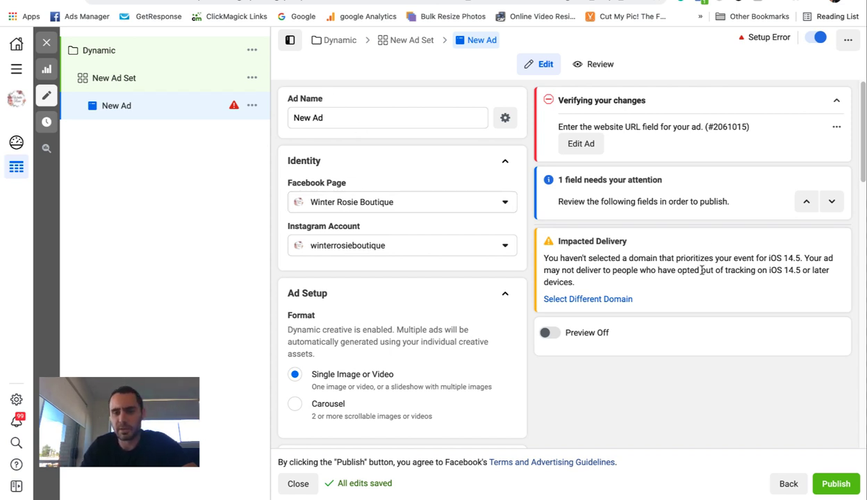
pyautogui.click(550, 332)
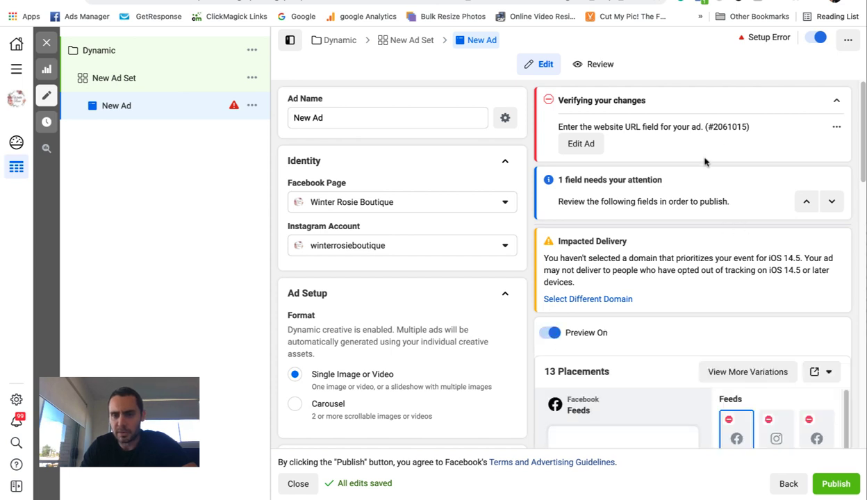
pyautogui.scroll(-5, 403, 238)
pyautogui.scroll(-5, 403, 238)
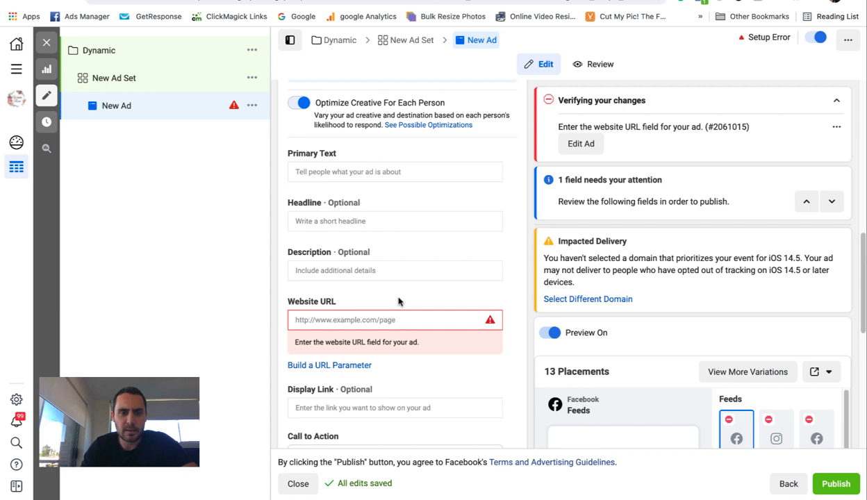
pyautogui.scroll(10, 399, 300)
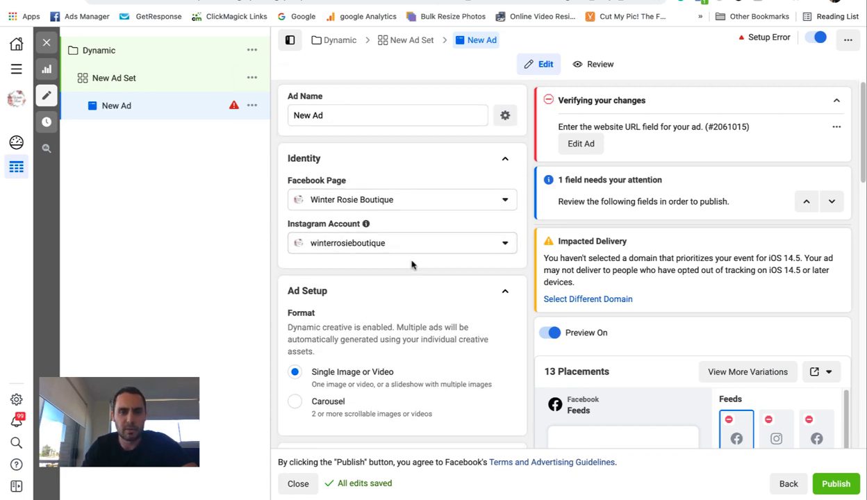
pyautogui.scroll(-4, 411, 263)
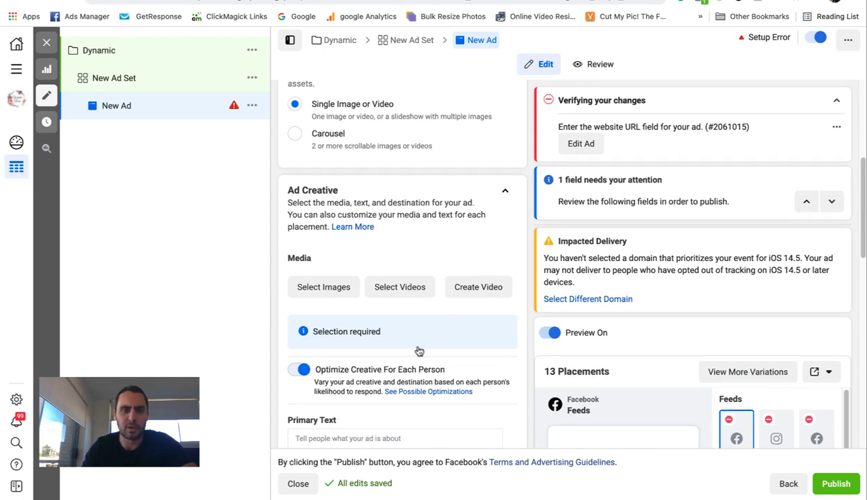
pyautogui.scroll(-3, 389, 230)
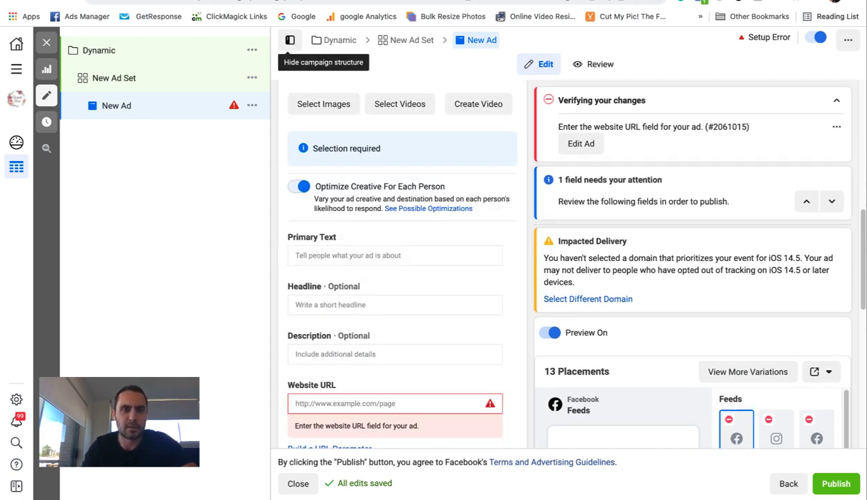
# - Open the 'Con - Dynamic - 30 days PV-ATC' ad and review its seven images
pyautogui.click(290, 40)
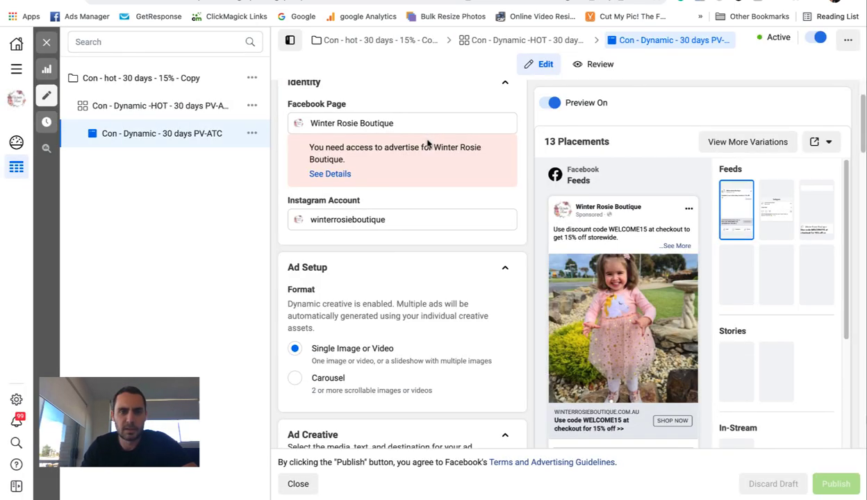
pyautogui.scroll(-5, 426, 146)
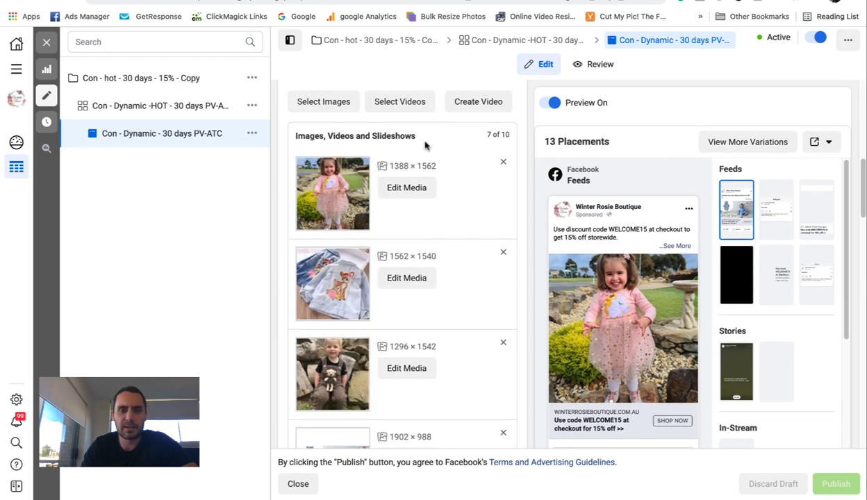
pyautogui.scroll(-1, 426, 146)
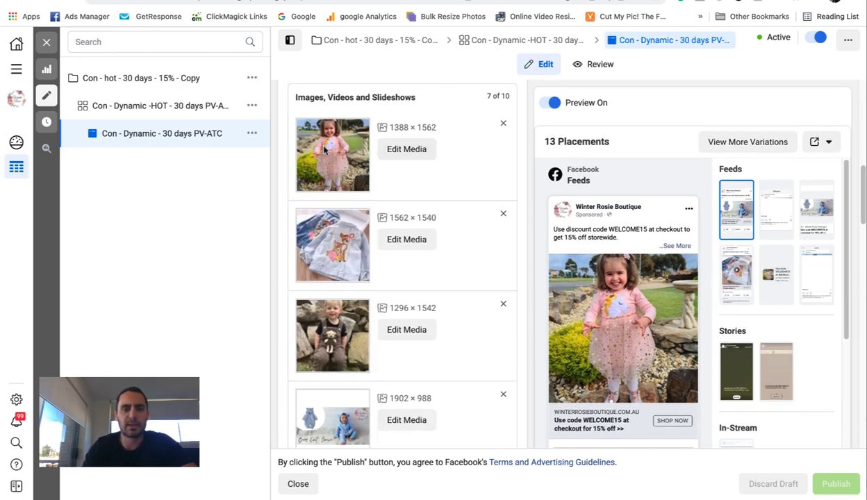
pyautogui.scroll(-3, 402, 248)
pyautogui.scroll(3, 403, 264)
pyautogui.scroll(1, 409, 256)
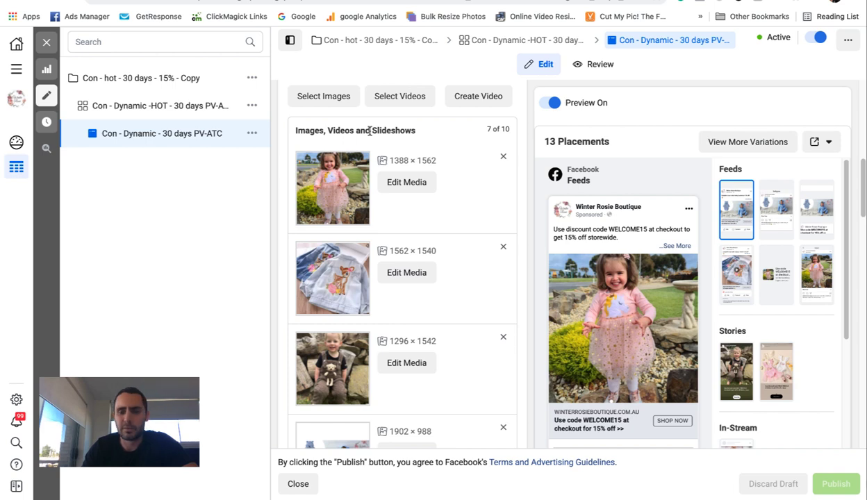
pyautogui.scroll(-7, 400, 247)
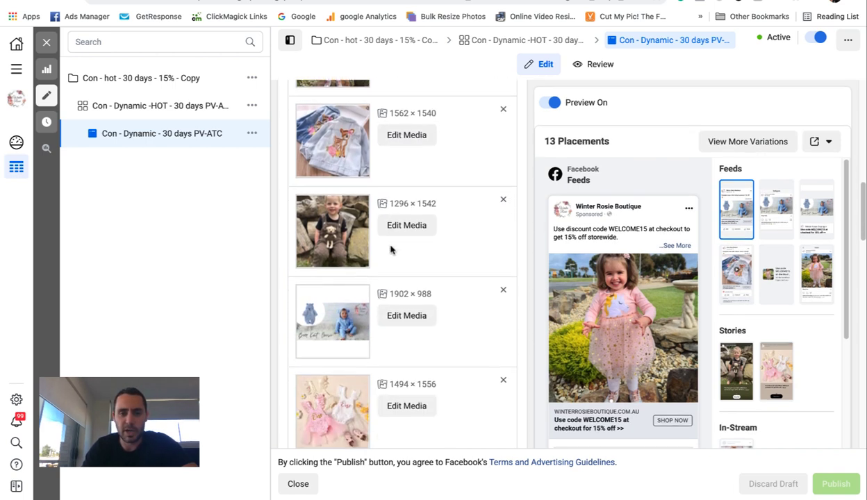
pyautogui.scroll(-13, 393, 249)
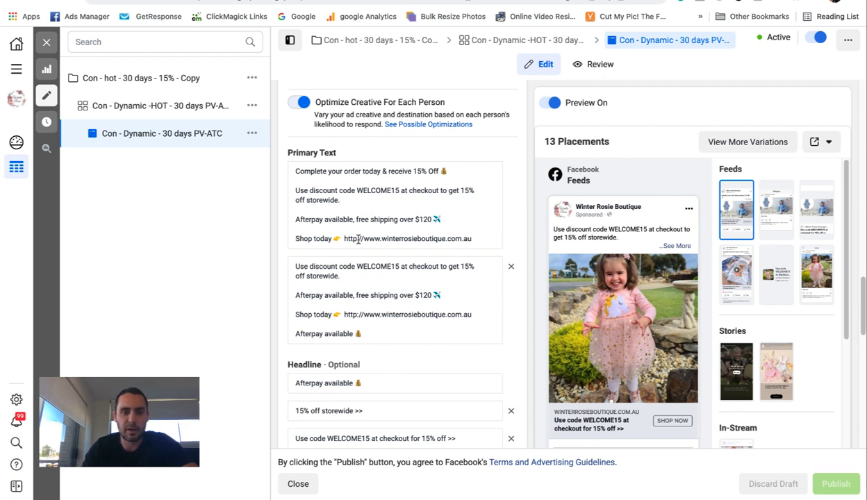
pyautogui.scroll(-1, 399, 230)
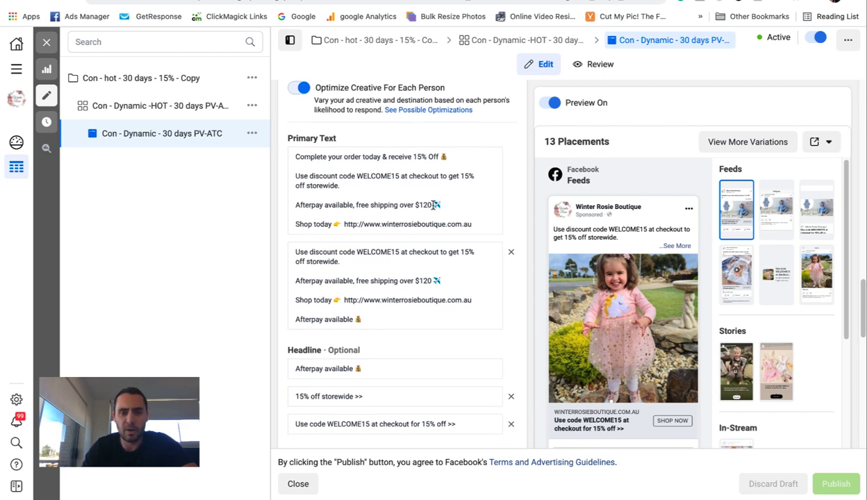
pyautogui.scroll(-1, 393, 202)
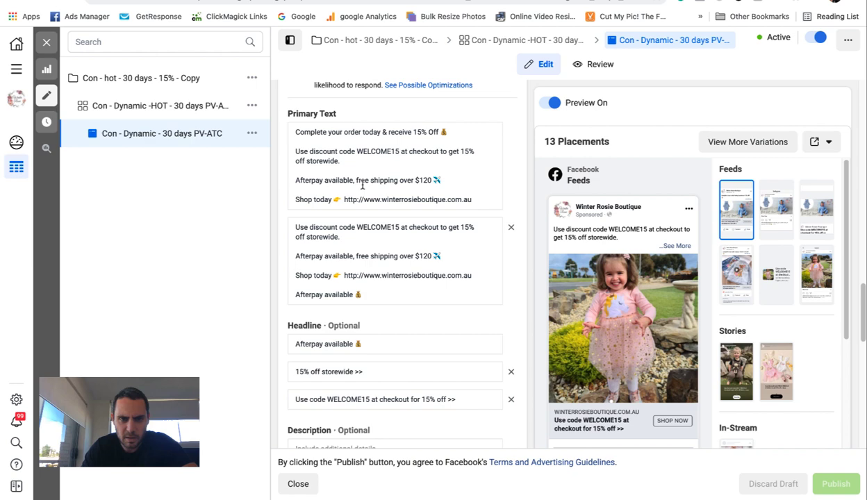
pyautogui.scroll(-3, 350, 229)
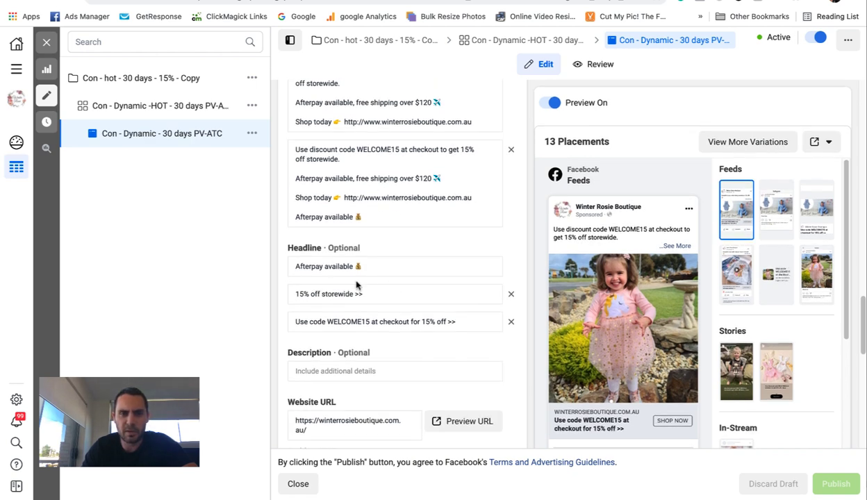
pyautogui.scroll(4, 395, 202)
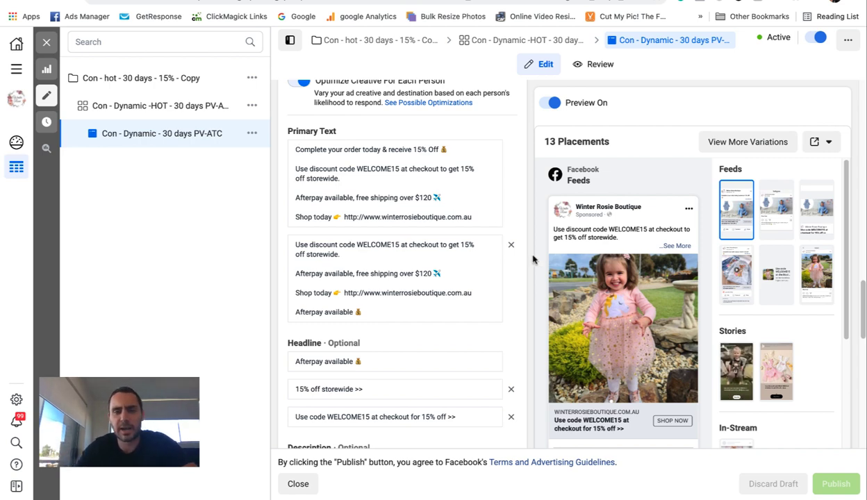
pyautogui.scroll(-10, 435, 285)
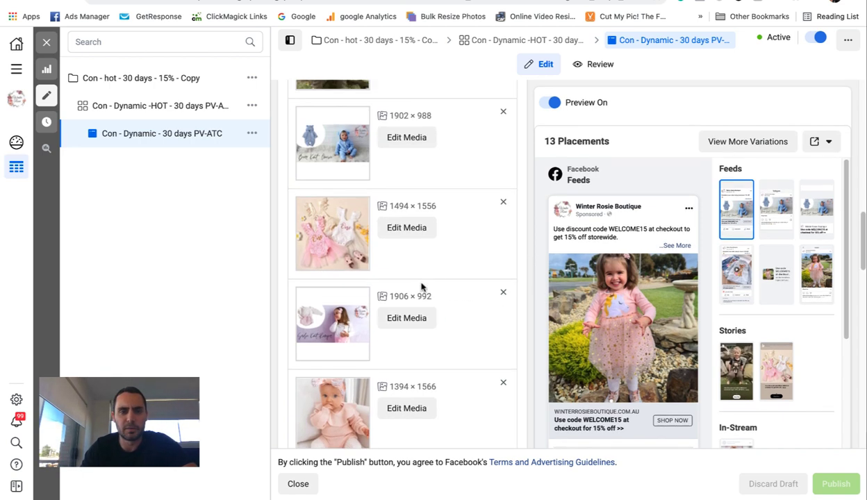
pyautogui.scroll(5, 421, 286)
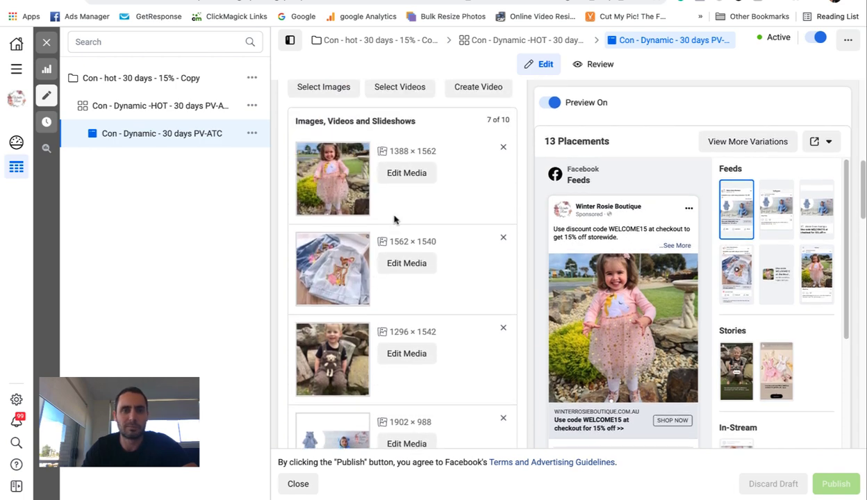
pyautogui.scroll(-6, 394, 219)
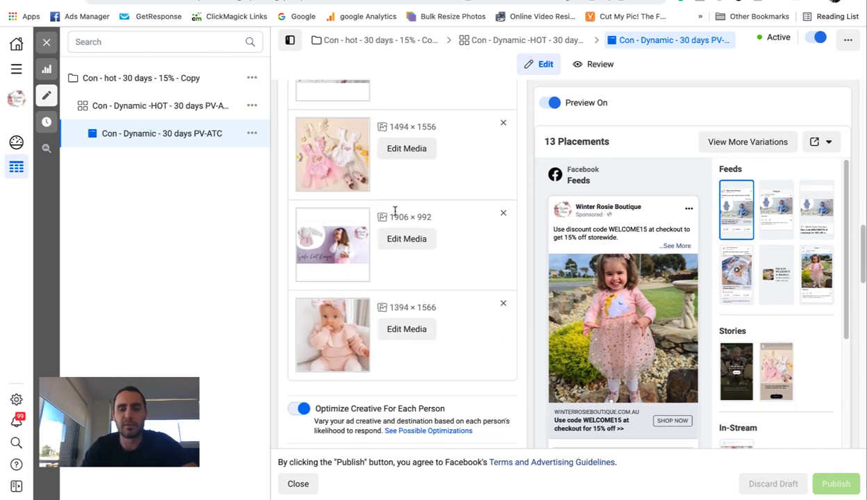
pyautogui.scroll(-5, 395, 210)
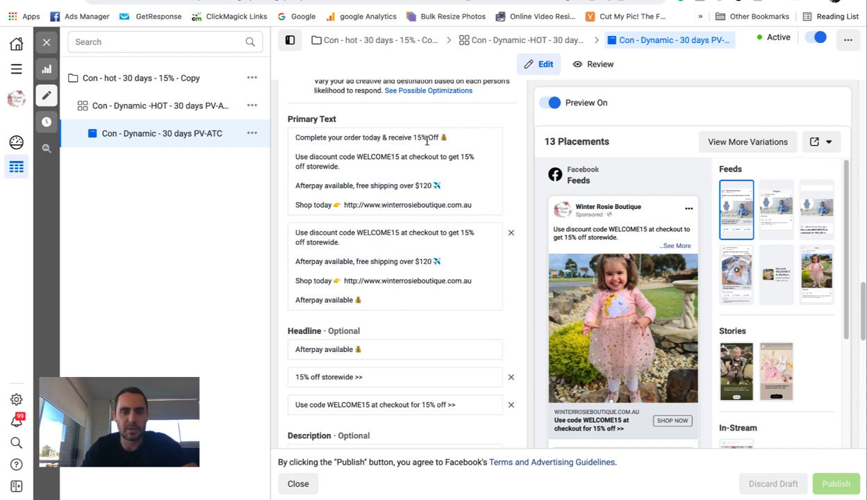
pyautogui.scroll(-1, 449, 173)
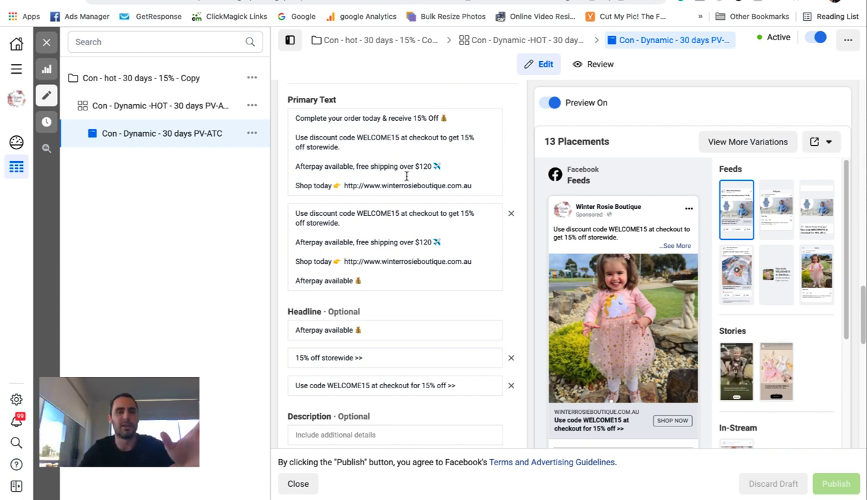
pyautogui.click(470, 178)
pyautogui.press('super+a')
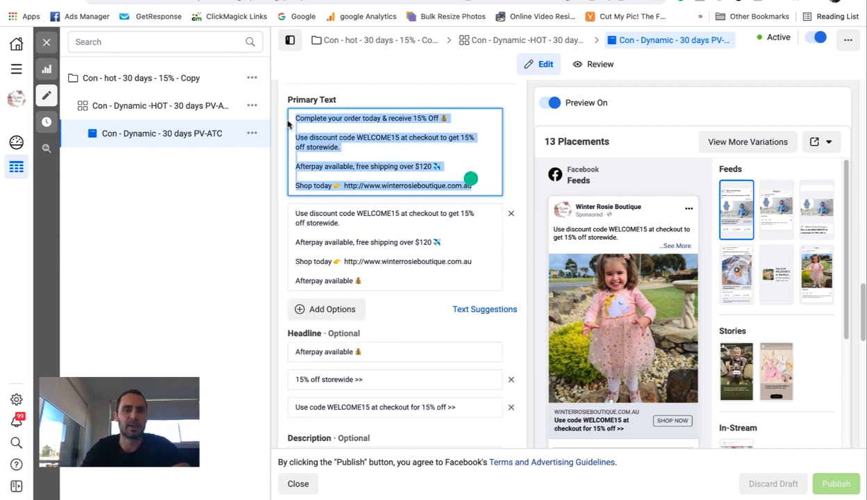
pyautogui.scroll(3, 398, 220)
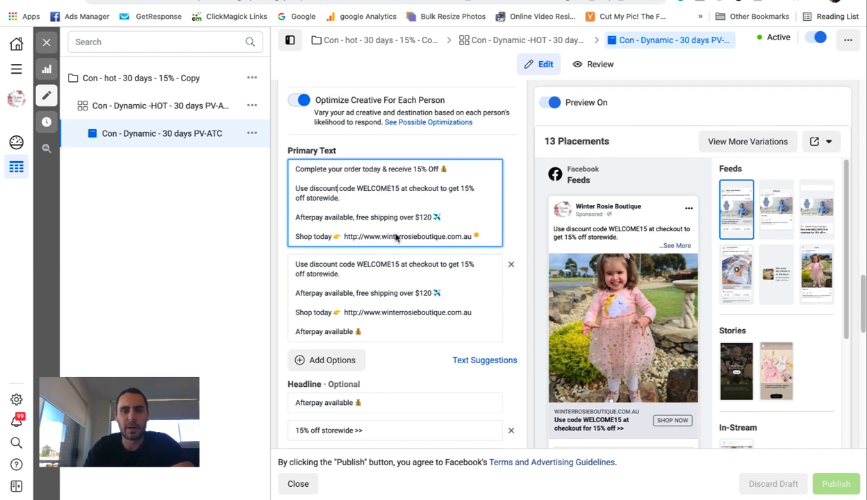
pyautogui.scroll(-5, 378, 139)
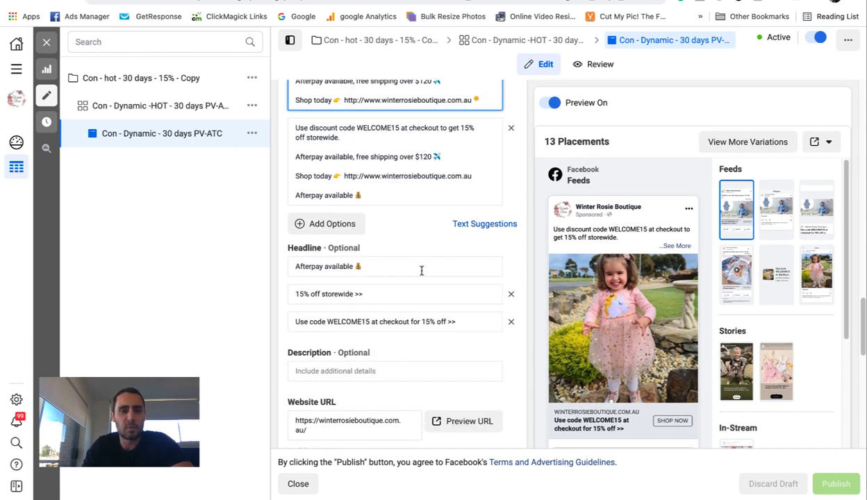
pyautogui.scroll(-1, 421, 271)
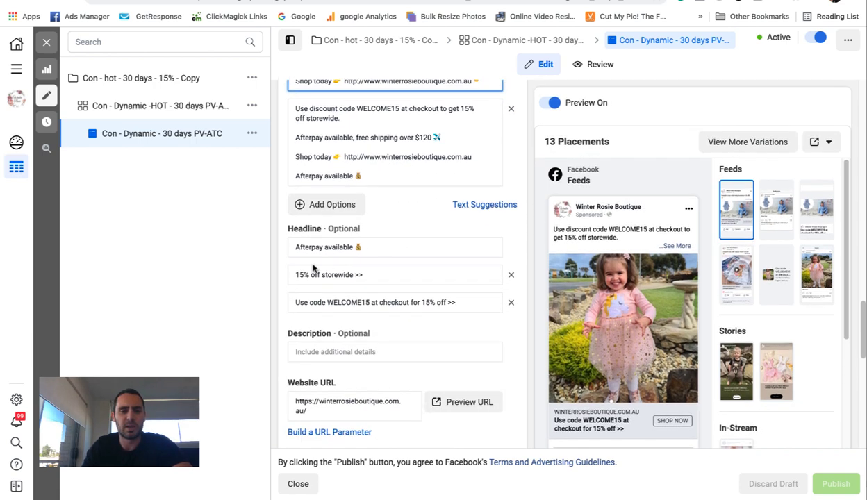
pyautogui.click(379, 248)
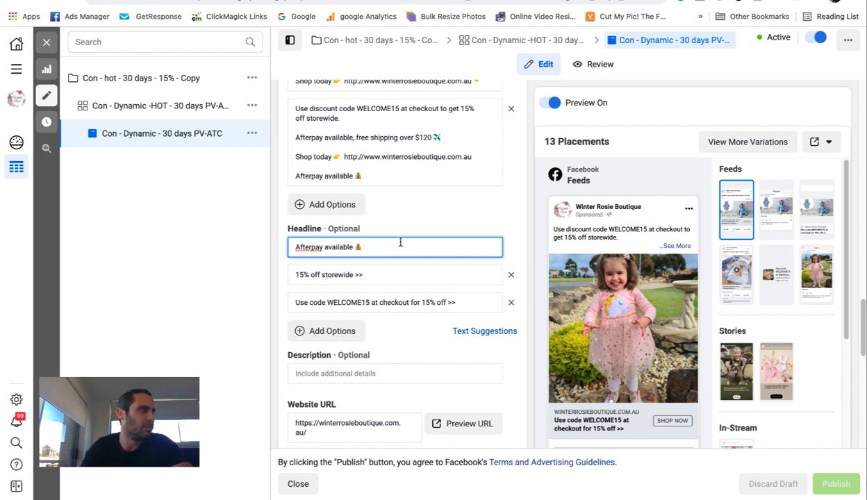
pyautogui.scroll(-1, 401, 247)
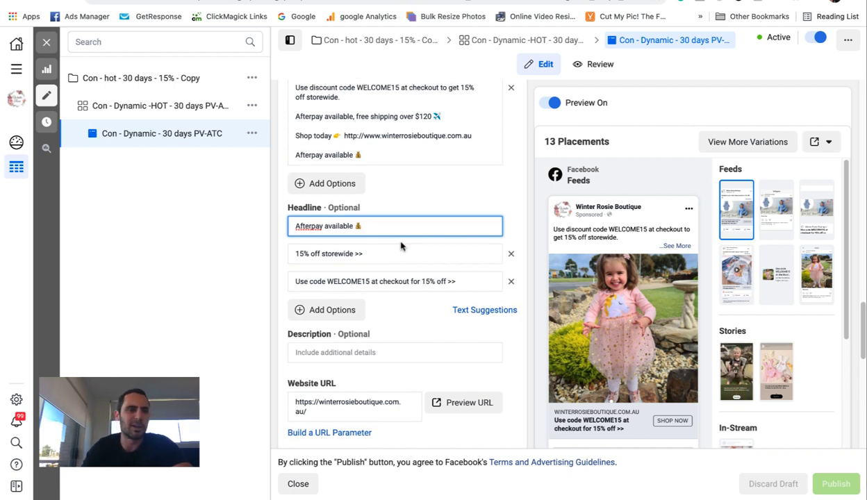
pyautogui.scroll(3, 359, 175)
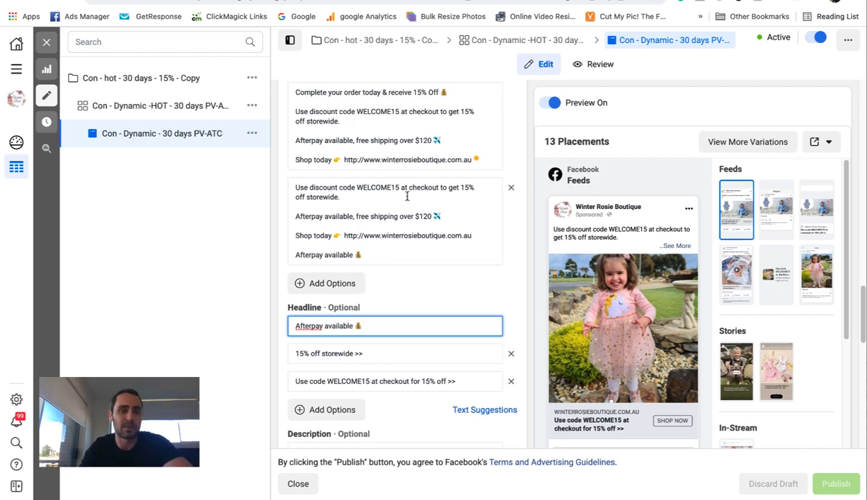
pyautogui.scroll(-1, 399, 193)
pyautogui.scroll(-3, 366, 312)
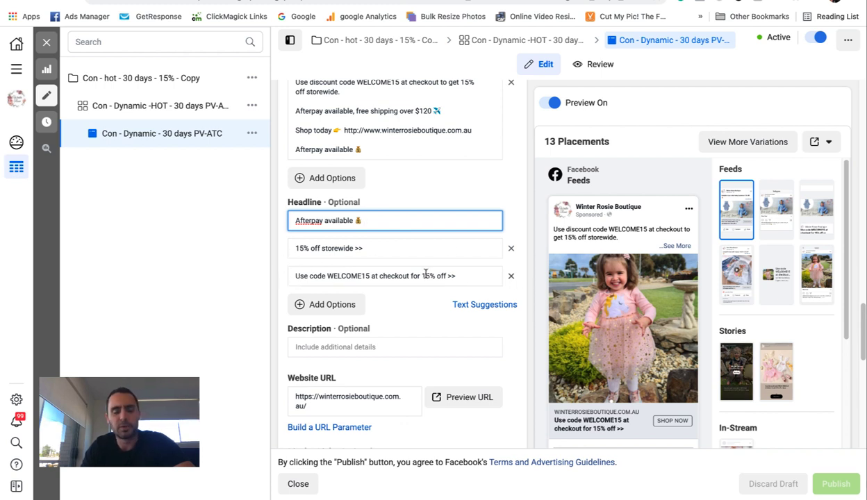
pyautogui.scroll(3, 386, 263)
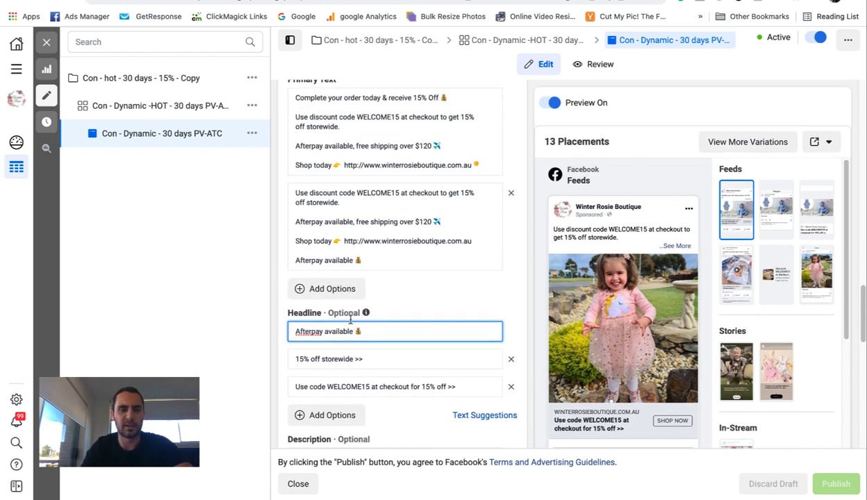
pyautogui.scroll(-1, 289, 310)
pyautogui.scroll(-2, 334, 314)
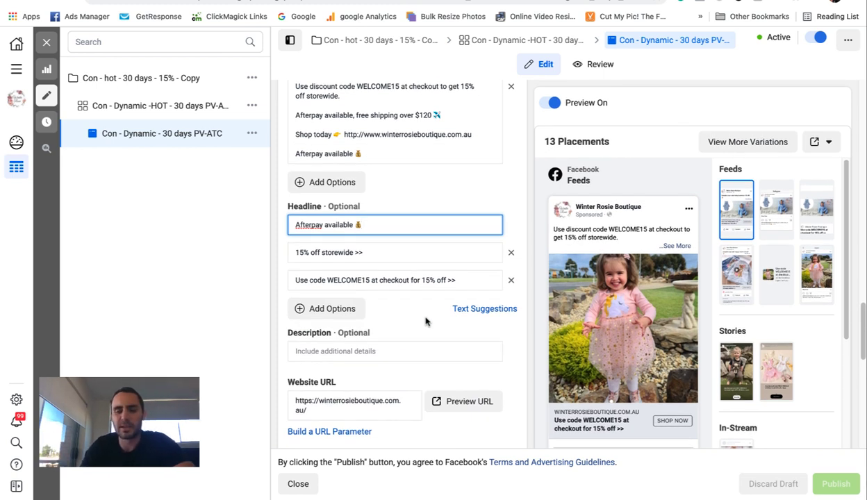
pyautogui.scroll(-1, 411, 312)
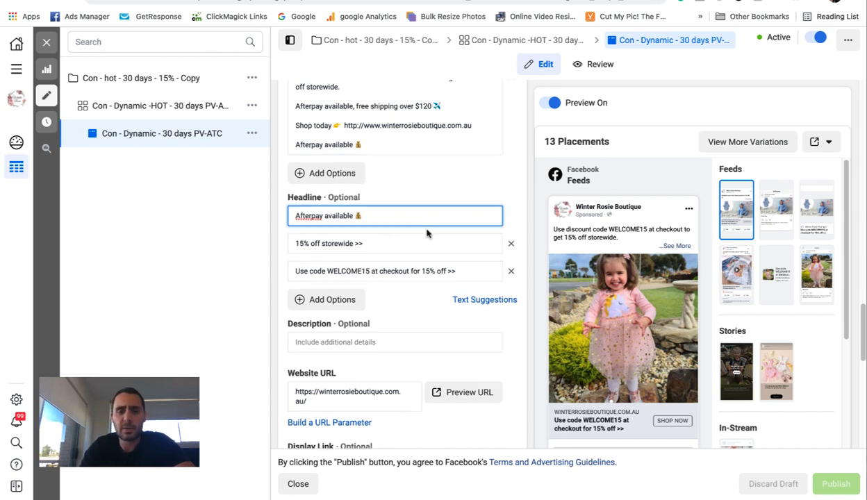
pyautogui.scroll(4, 427, 234)
pyautogui.scroll(-2, 425, 222)
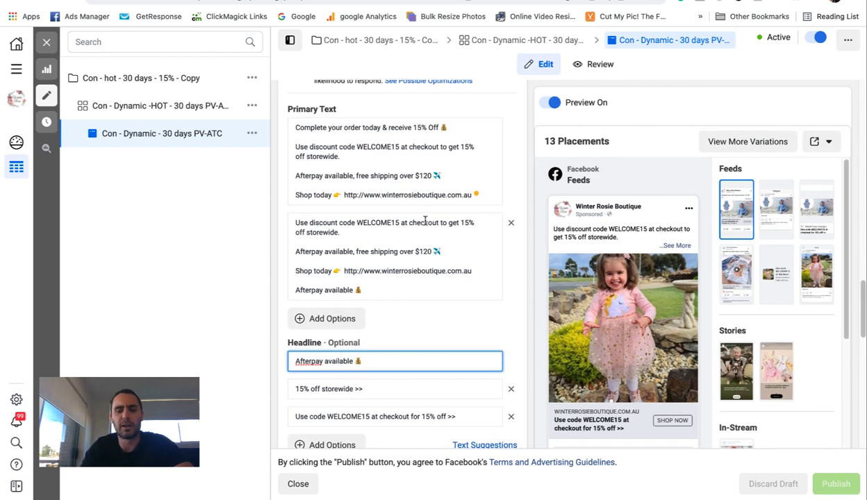
pyautogui.scroll(10, 457, 273)
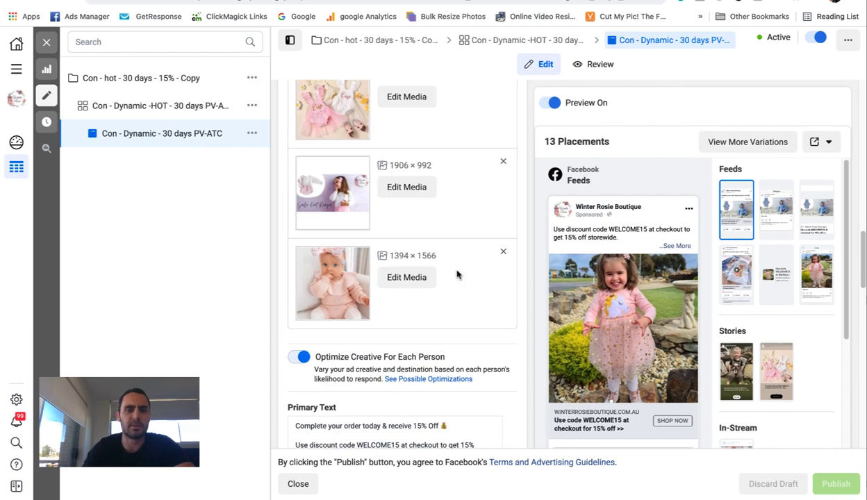
pyautogui.scroll(-10, 401, 230)
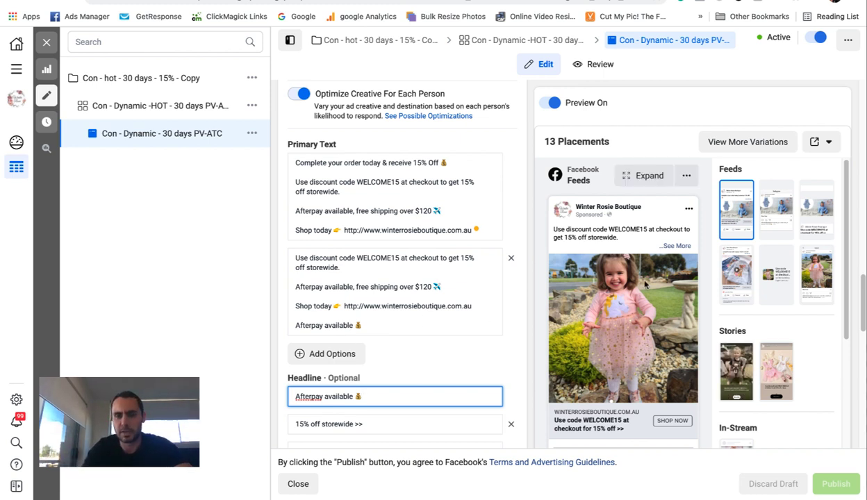
pyautogui.scroll(-1, 448, 290)
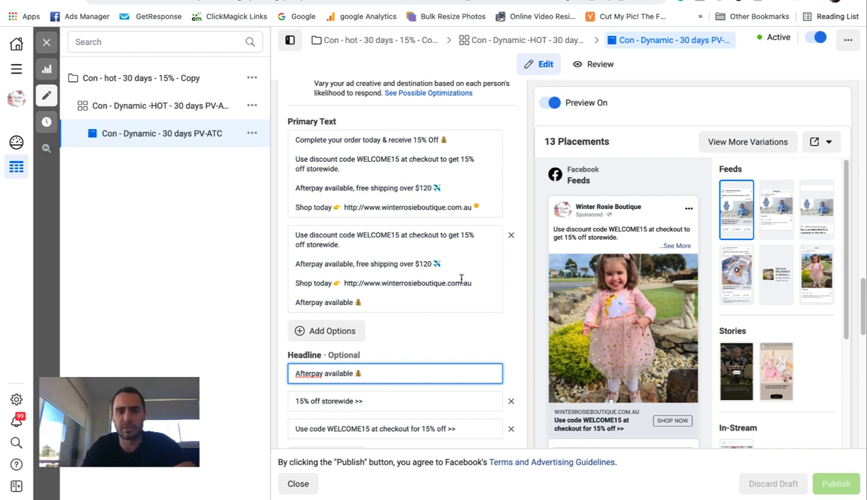
pyautogui.scroll(2, 449, 271)
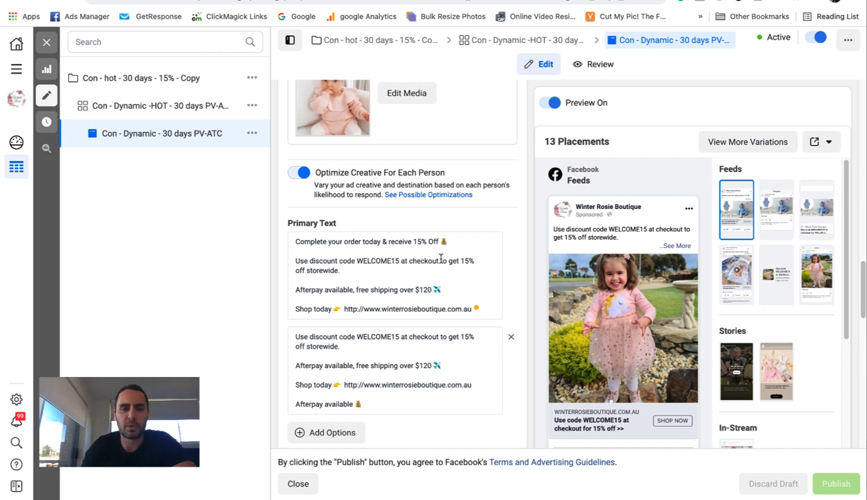
pyautogui.scroll(-1, 447, 264)
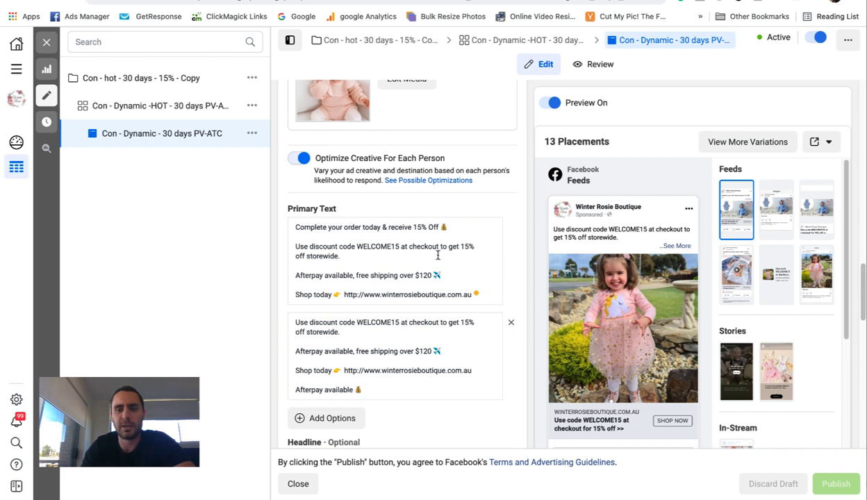
pyautogui.write('Afterpay available 💰')
pyautogui.scroll(-1, 416, 214)
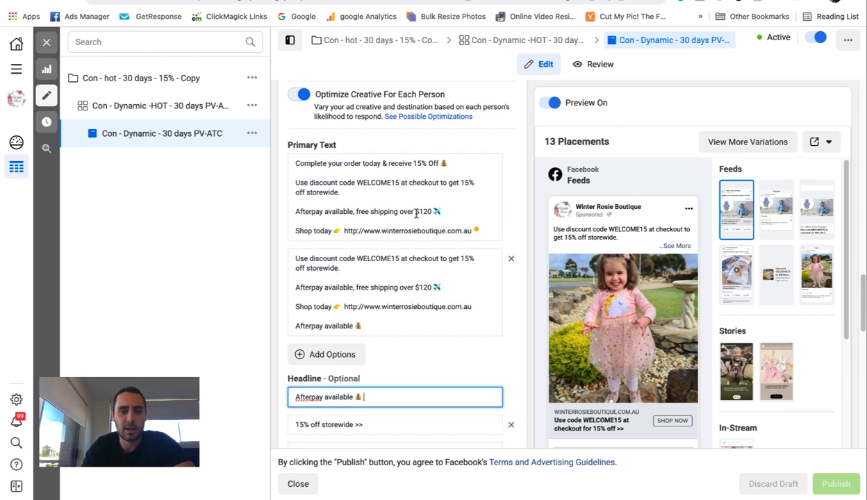
pyautogui.scroll(-3, 415, 214)
pyautogui.scroll(-1, 340, 418)
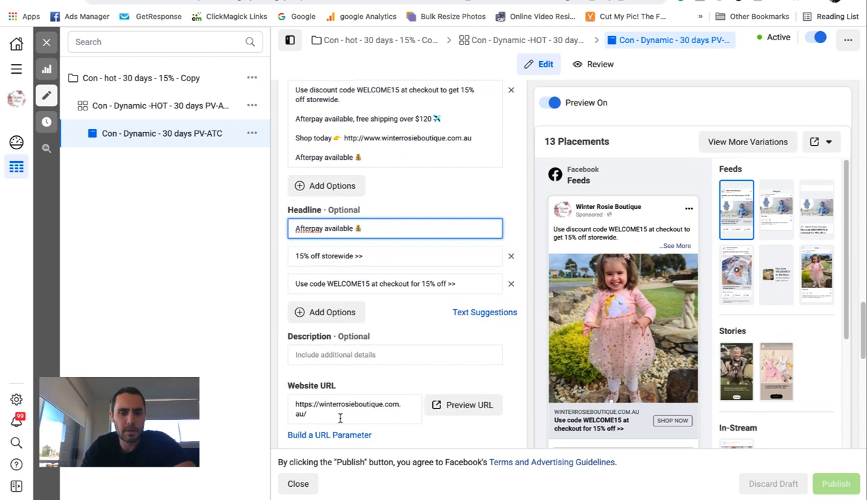
pyautogui.scroll(-4, 409, 368)
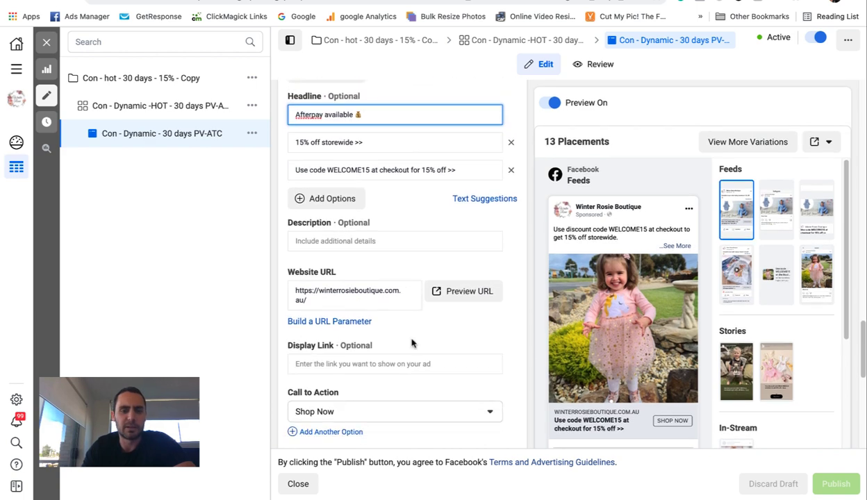
pyautogui.scroll(-5, 405, 345)
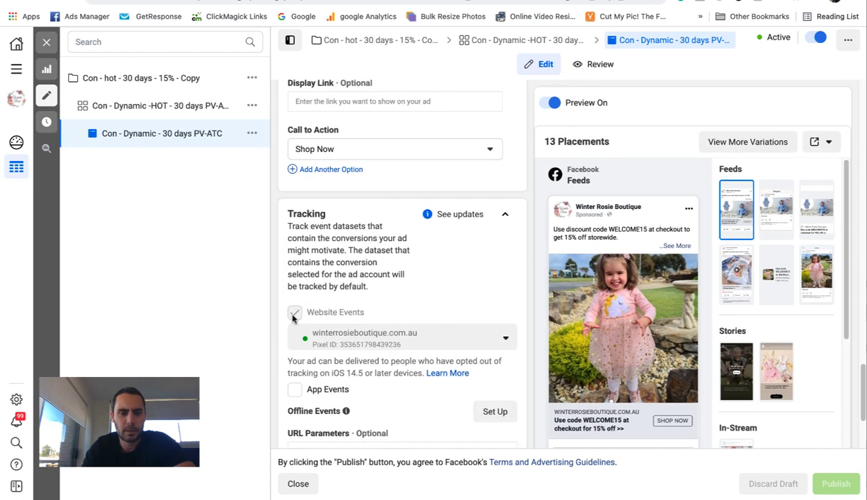
pyautogui.scroll(13, 381, 316)
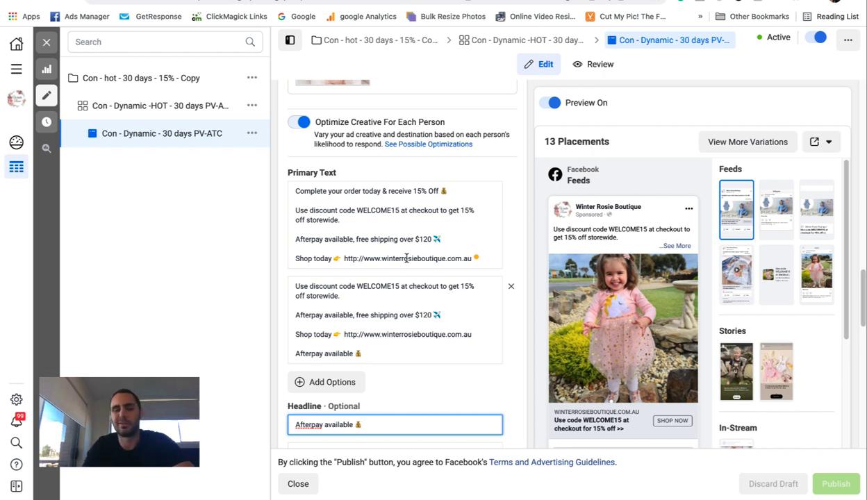
pyautogui.scroll(-3, 388, 257)
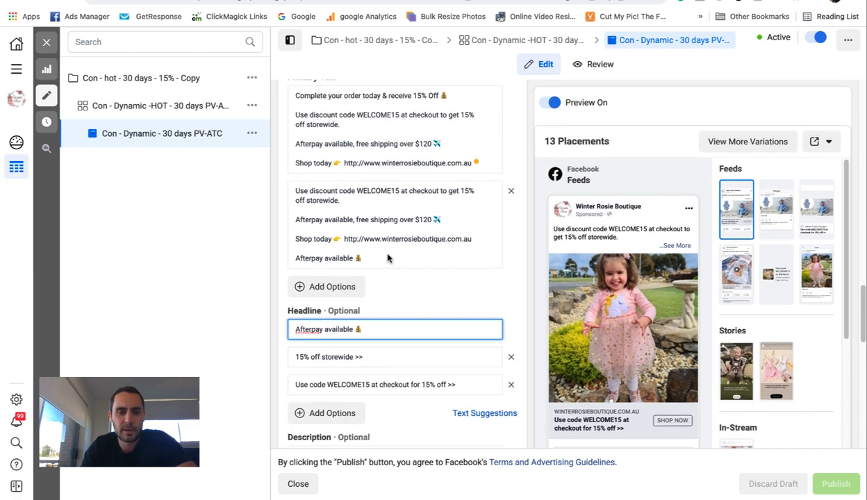
pyautogui.scroll(-6, 388, 258)
pyautogui.scroll(-3, 388, 339)
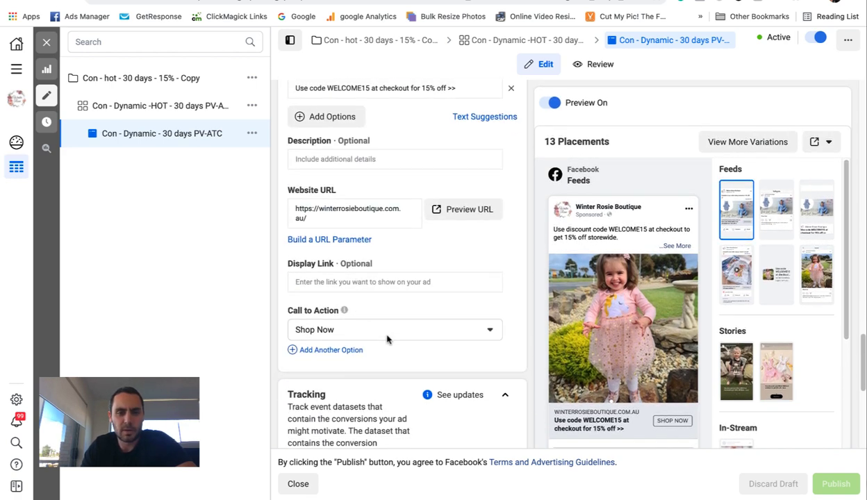
pyautogui.scroll(-5, 412, 329)
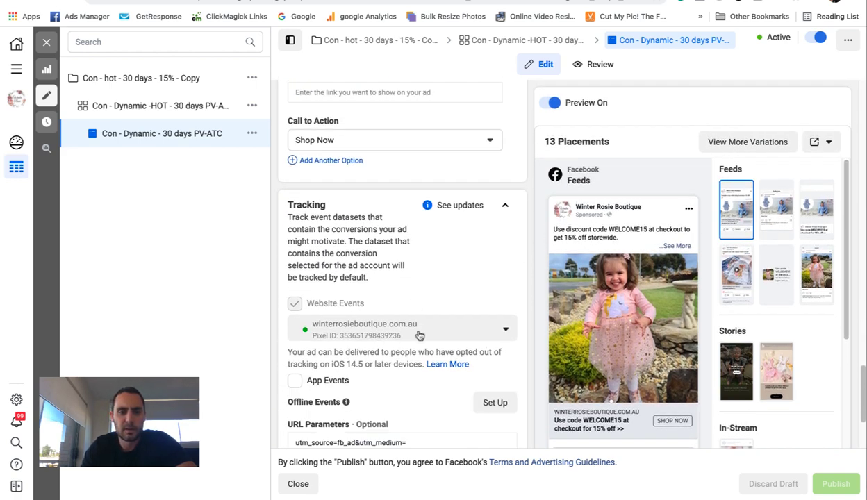
pyautogui.scroll(-2, 424, 347)
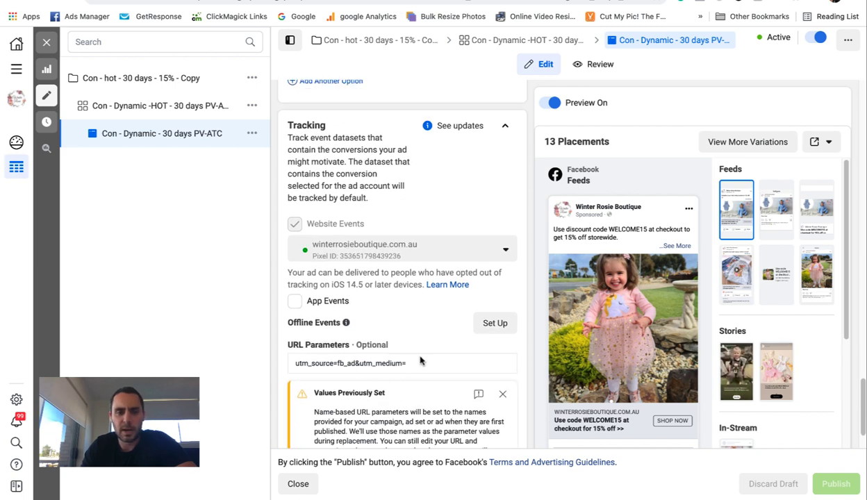
pyautogui.click(420, 360)
pyautogui.tripleClick(422, 358)
pyautogui.scroll(3, 444, 311)
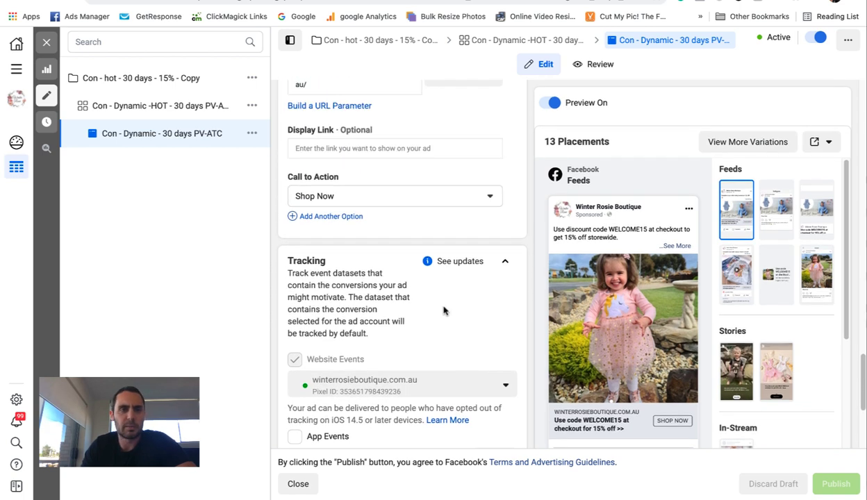